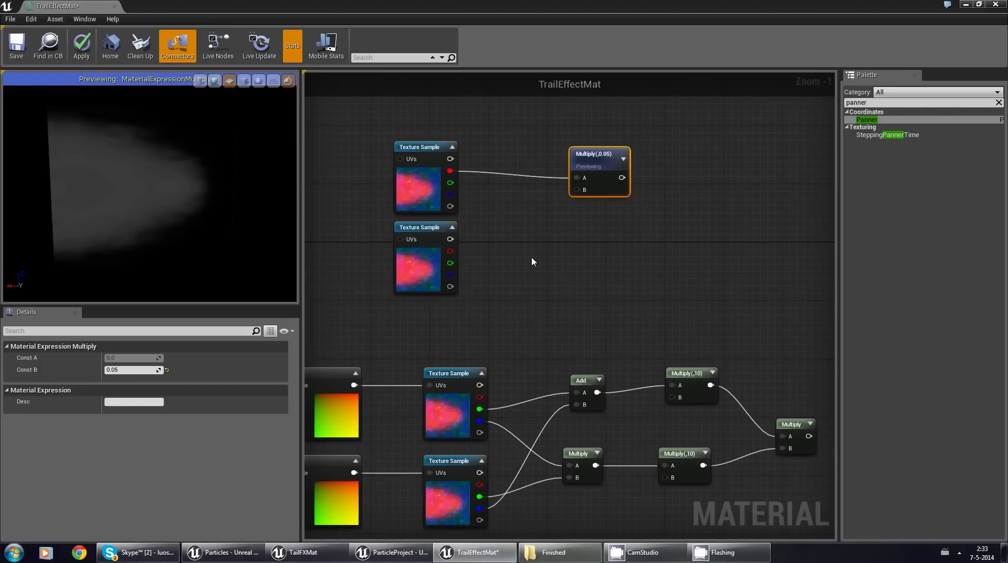
# Step: Delete the lower, unconnected Texture Sample node beside the 0.05 Multiply node
pyautogui.moveTo(528, 257); pyautogui.dragTo(547, 292, button='right')
pyautogui.click(445, 260)
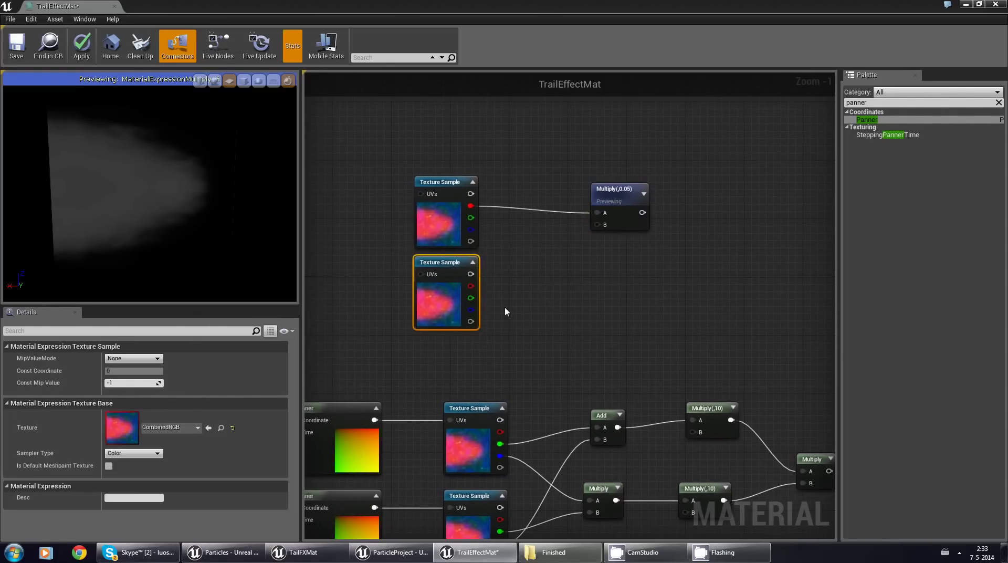
pyautogui.press('Delete')
# Step: Duplicate the 0.05 Multiply node below the original and connect the Texture Sample's red channel to the copy's A input
pyautogui.moveTo(530, 265); pyautogui.dragTo(499, 274, button='right')
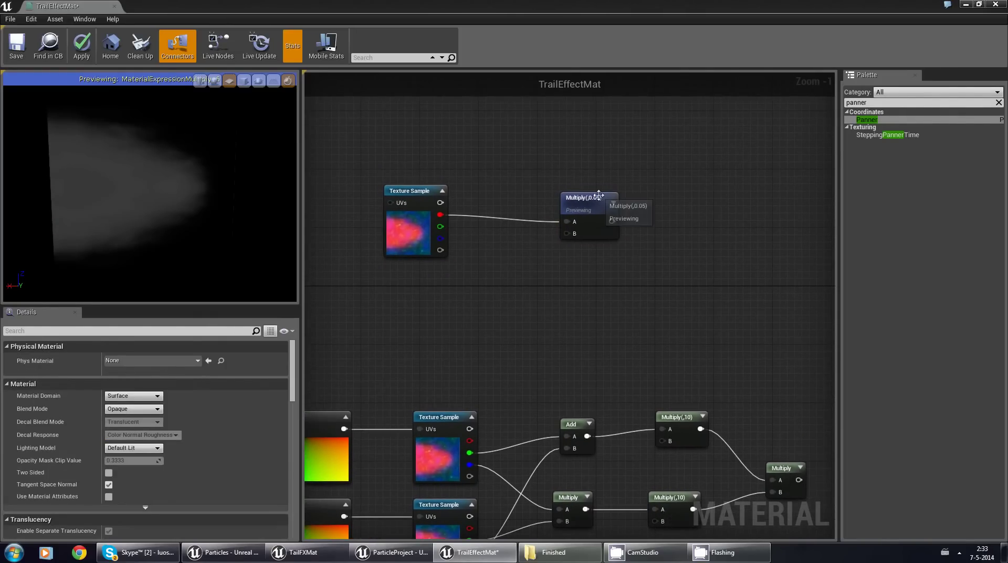
pyautogui.moveTo(599, 195); pyautogui.dragTo(590, 151)
pyautogui.hotkey('ctrl', 'c')
pyautogui.hotkey('ctrl', 'v')
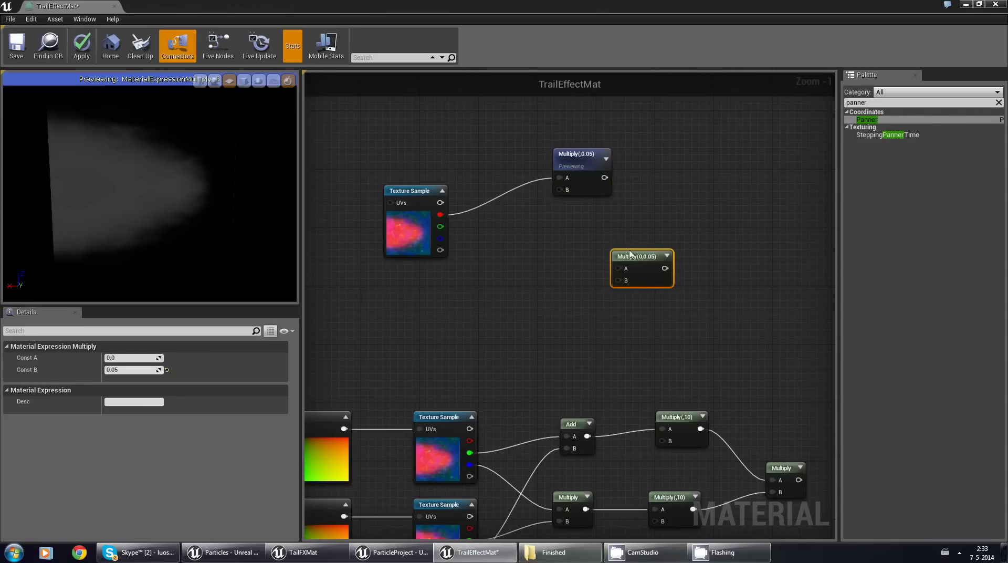
pyautogui.moveTo(630, 254); pyautogui.dragTo(573, 221)
pyautogui.moveTo(440, 215); pyautogui.dragTo(484, 225)
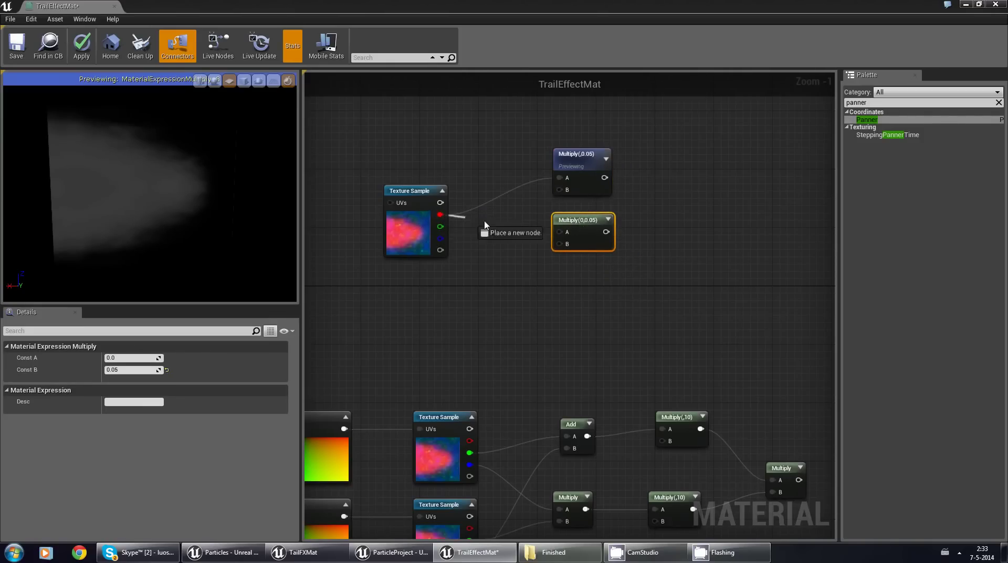
pyautogui.moveTo(562, 233); pyautogui.dragTo(563, 232)
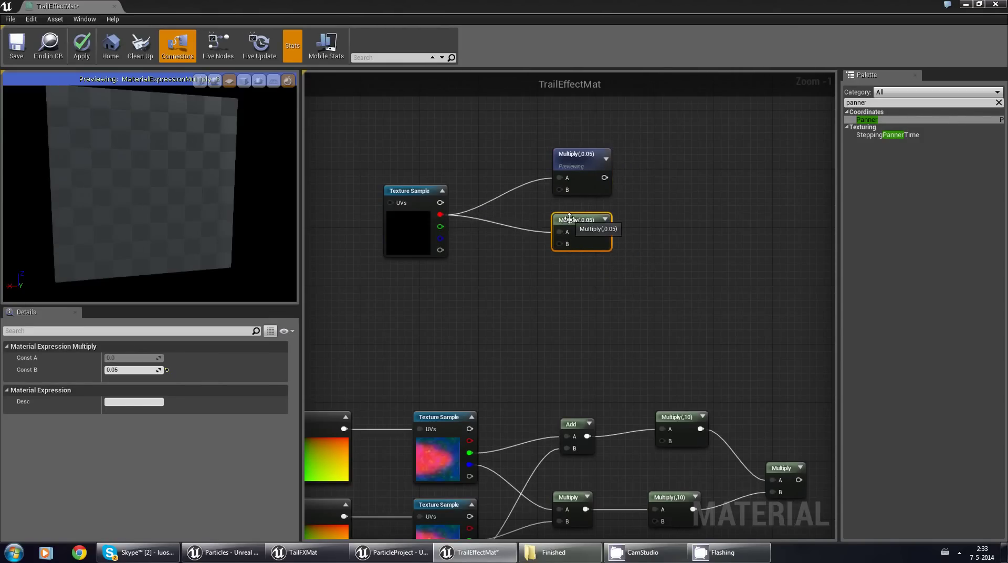
# Step: Set the duplicated Multiply node's Const B to 2 and preview that node in the viewport
pyautogui.click(132, 371)
pyautogui.write('2')
pyautogui.press('Return')
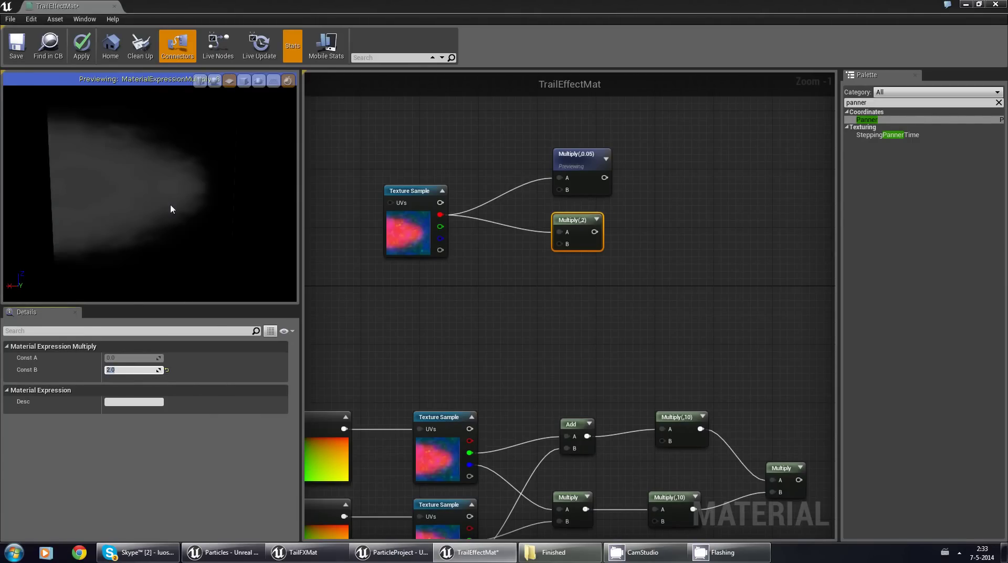
pyautogui.rightClick(581, 215)
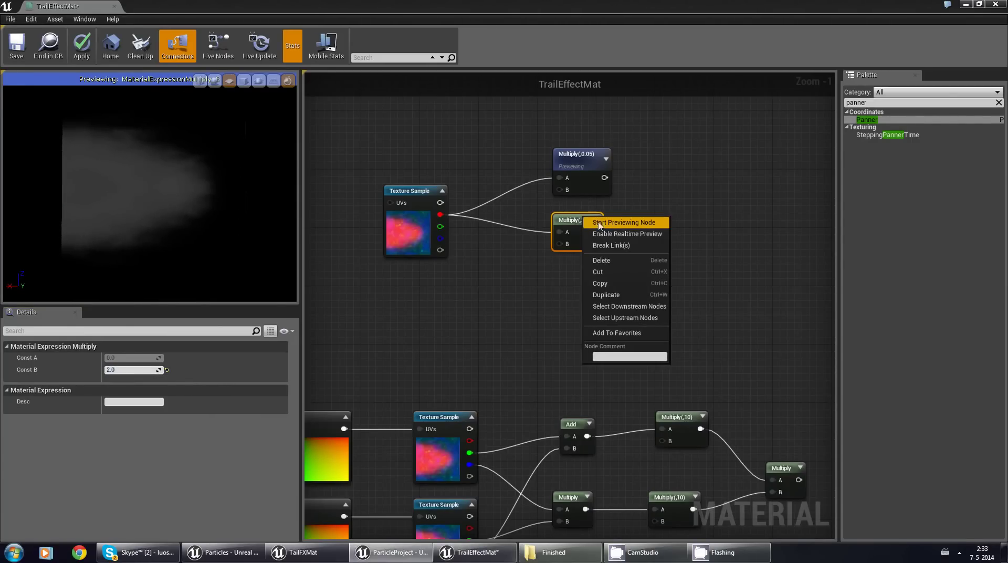
pyautogui.click(607, 223)
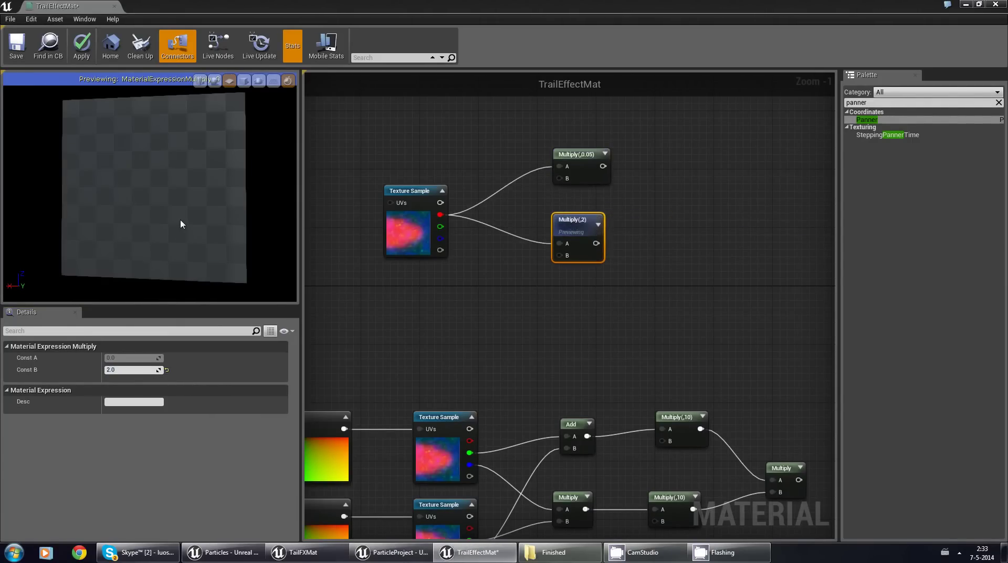
pyautogui.moveTo(152, 207); pyautogui.dragTo(277, 195)
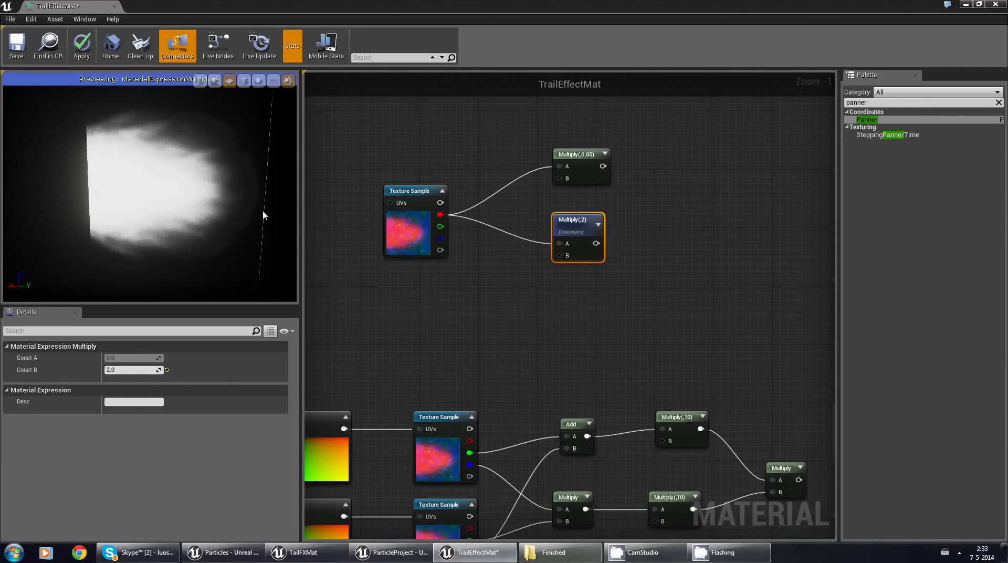
pyautogui.moveTo(154, 175); pyautogui.dragTo(132, 194)
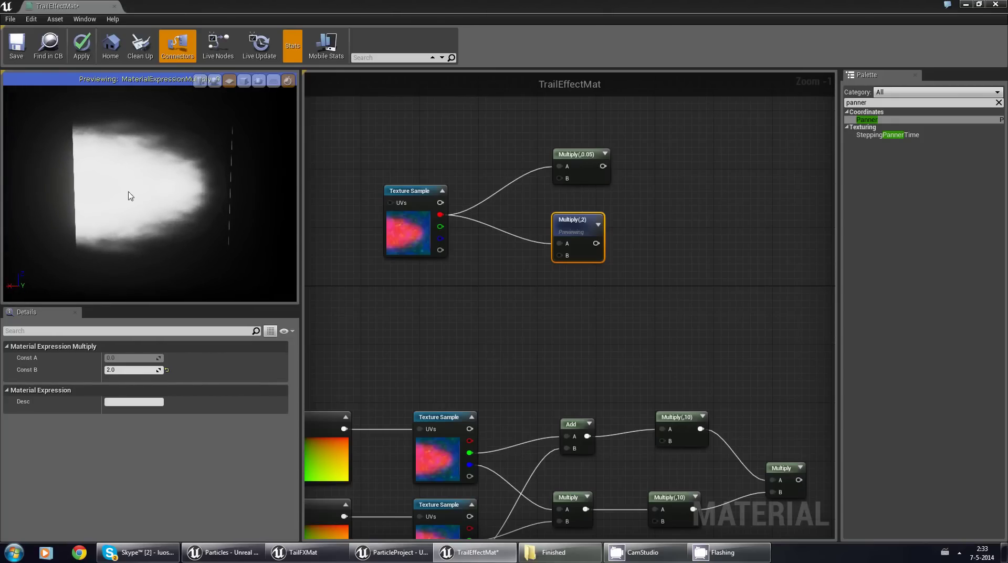
pyautogui.moveTo(669, 264); pyautogui.dragTo(623, 264, button='right')
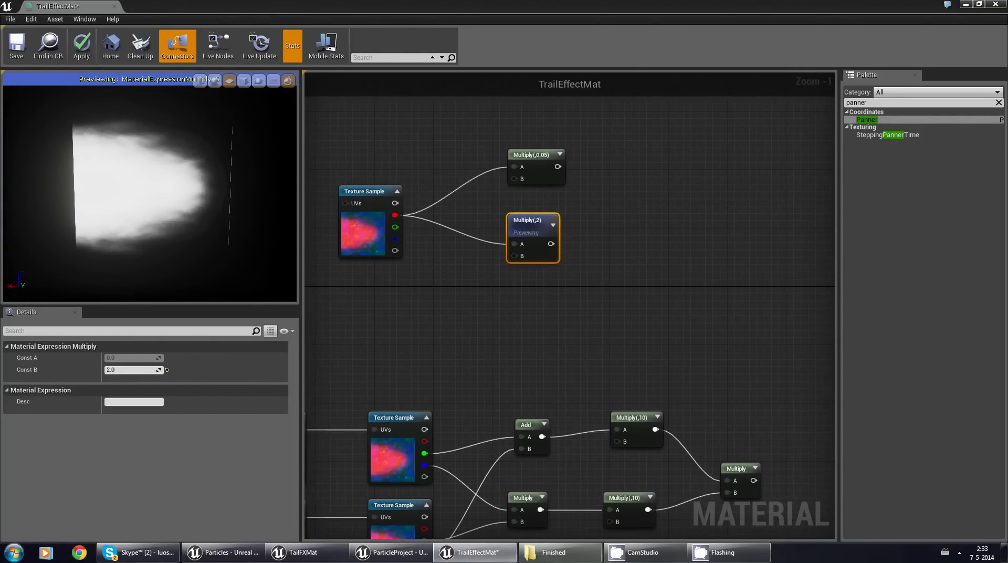
pyautogui.hotkey('alt', 'Tab')
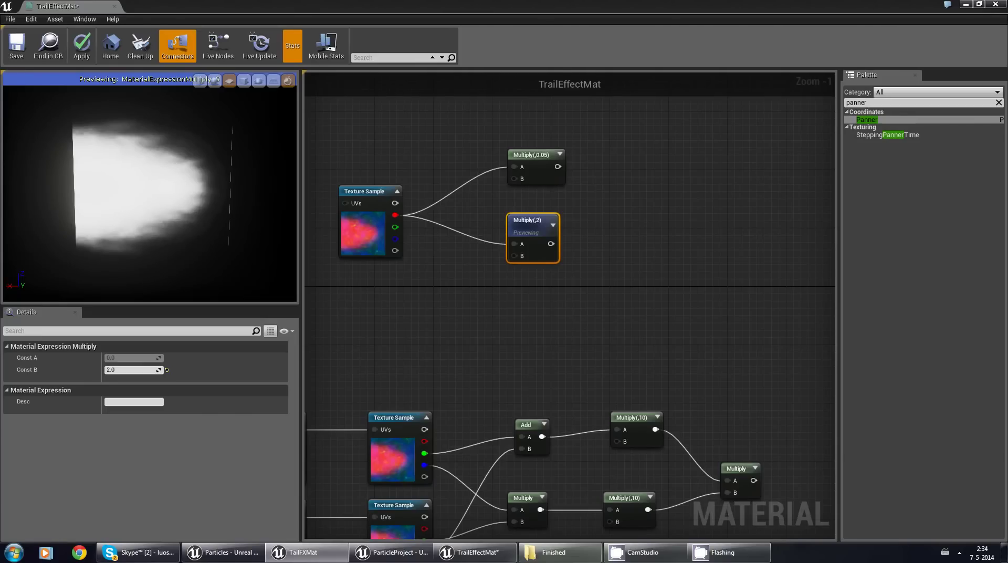
pyautogui.rightClick(608, 253)
pyautogui.moveTo(619, 232); pyautogui.dragTo(518, 228, button='right')
pyautogui.moveTo(423, 355); pyautogui.dragTo(519, 301, button='right')
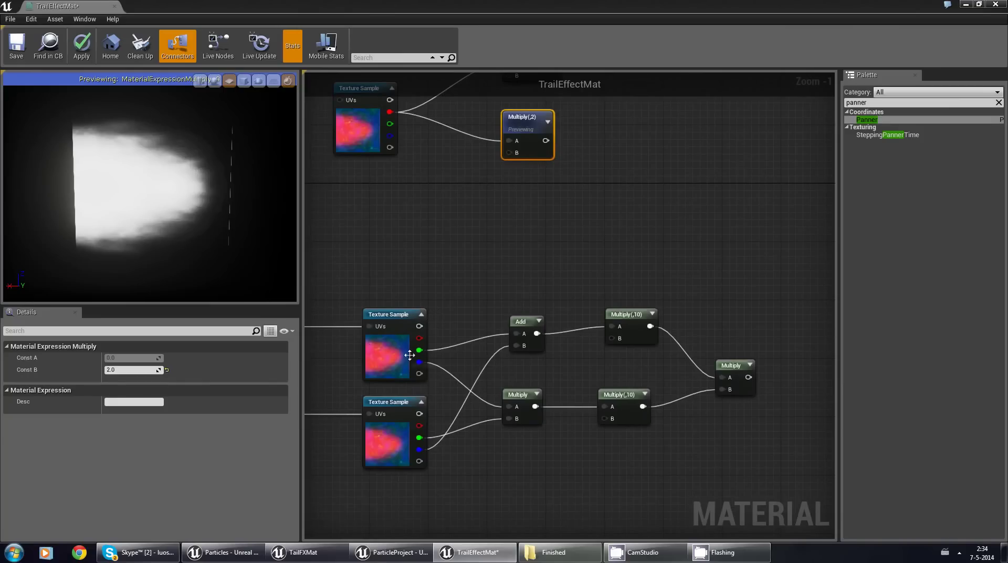
# Step: Create an Add node with the 0.05 Multiply output in A and the final noise Multiply output in B
pyautogui.moveTo(647, 211); pyautogui.dragTo(501, 247, button='right')
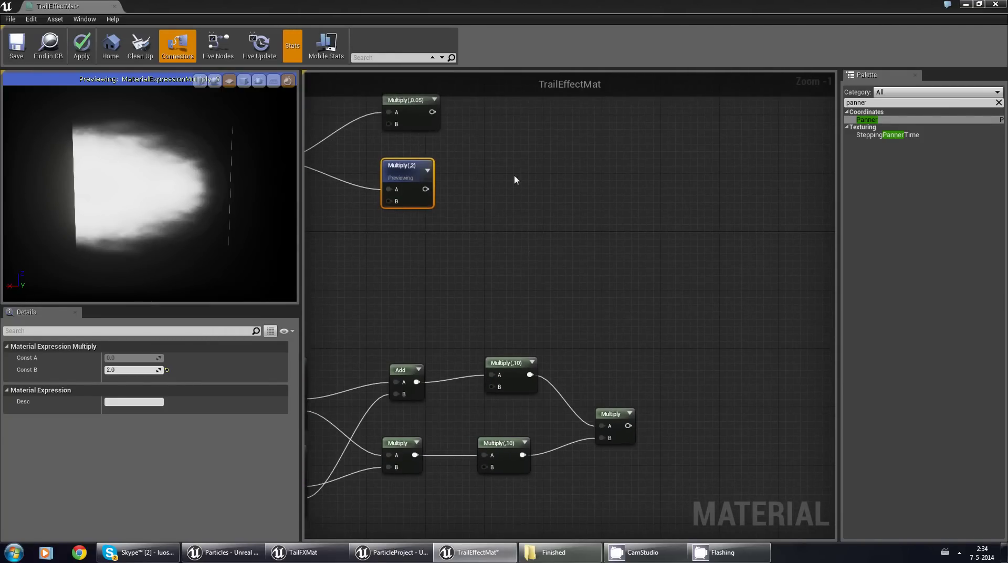
pyautogui.scroll(-1, 623, 302)
pyautogui.click(623, 303)
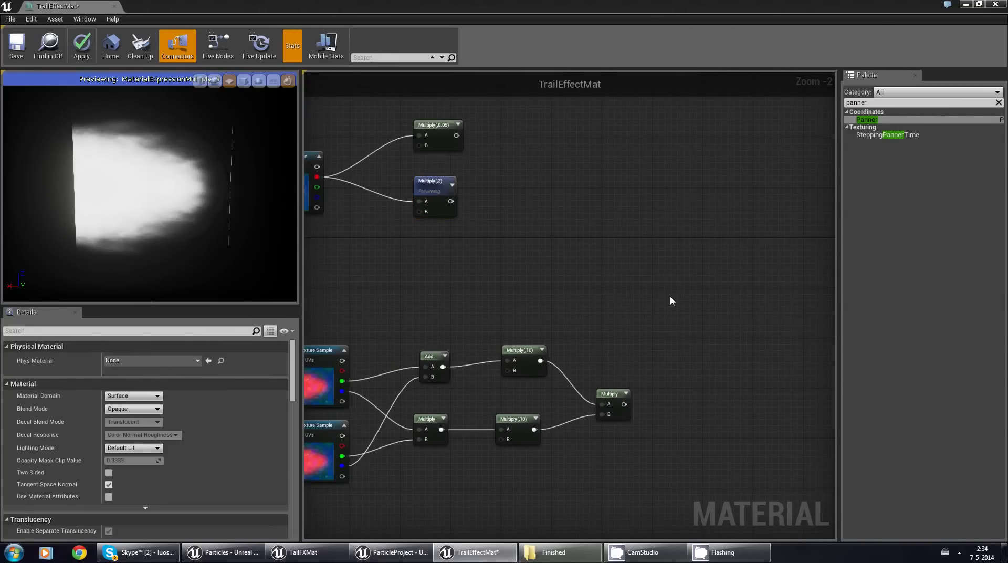
pyautogui.click(696, 287)
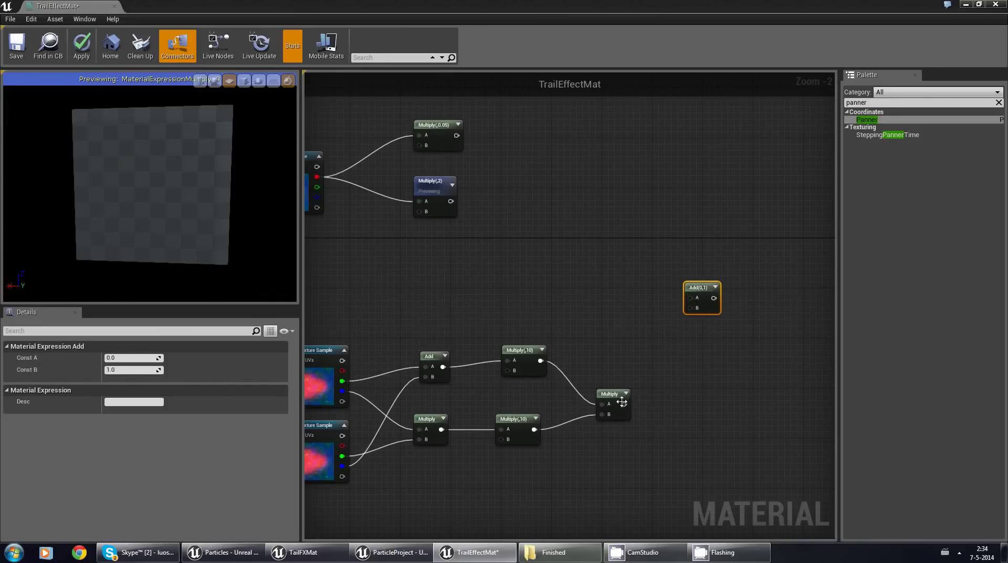
pyautogui.moveTo(622, 403); pyautogui.dragTo(641, 379)
pyautogui.moveTo(689, 310); pyautogui.dragTo(689, 309)
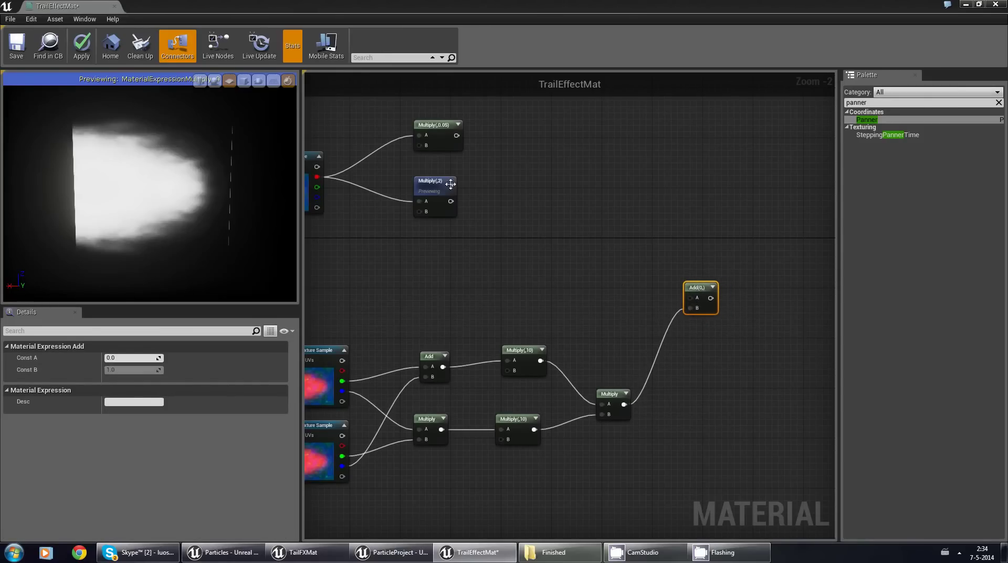
pyautogui.moveTo(456, 136); pyautogui.dragTo(689, 298)
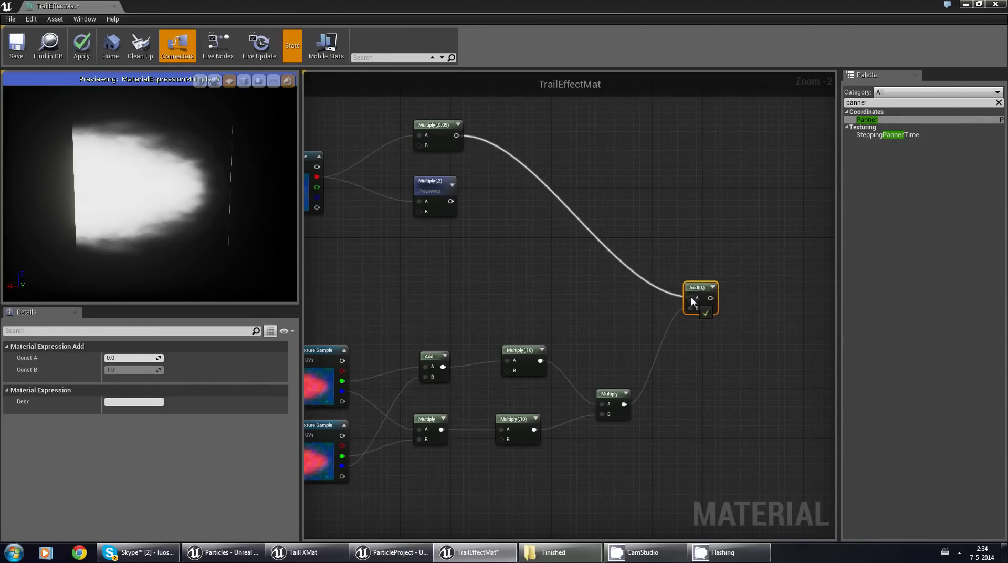
# Step: Preview the new Add node and examine the combined result from another angle
pyautogui.rightClick(691, 286)
pyautogui.click(720, 293)
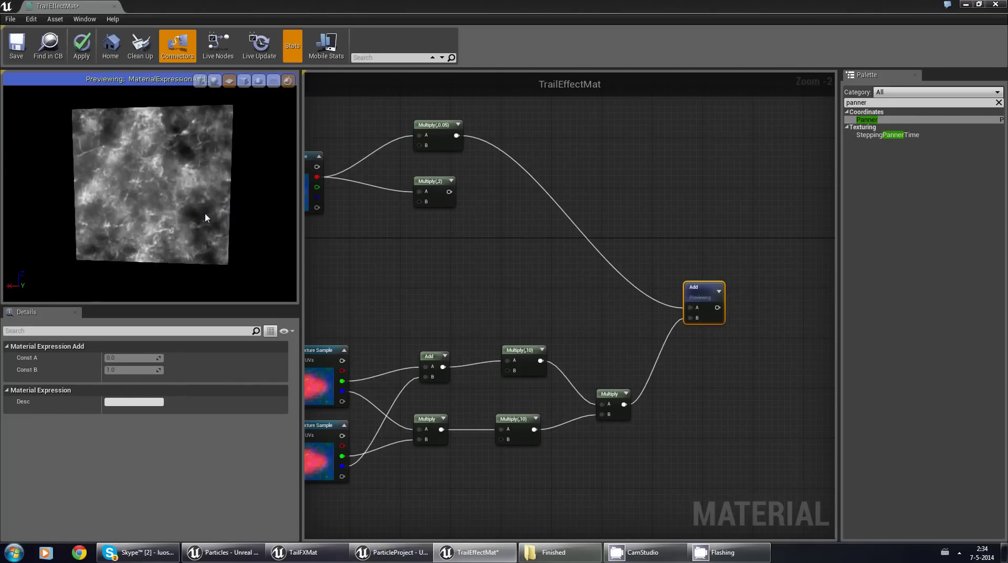
pyautogui.moveTo(205, 218); pyautogui.dragTo(143, 215)
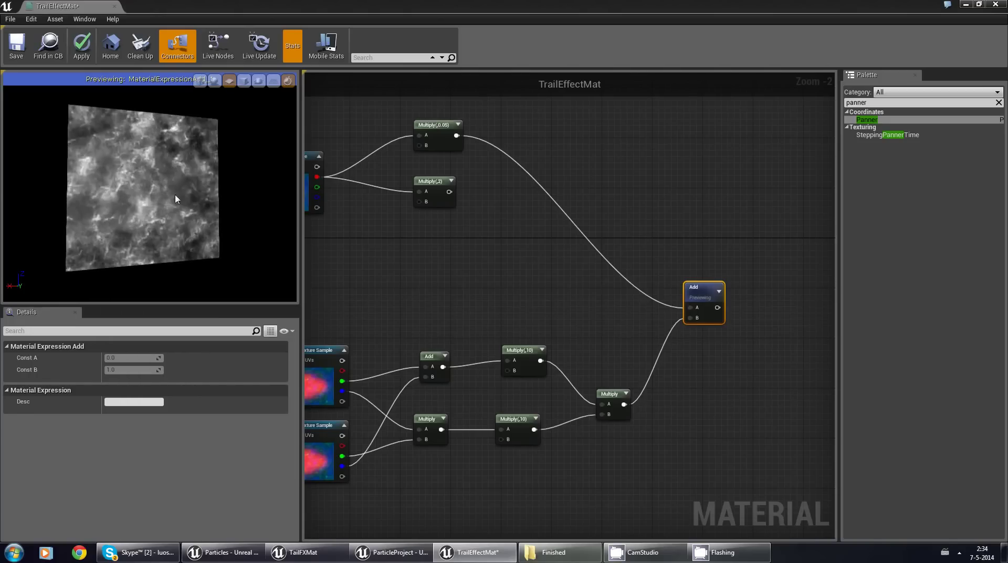
pyautogui.moveTo(475, 257); pyautogui.dragTo(534, 251)
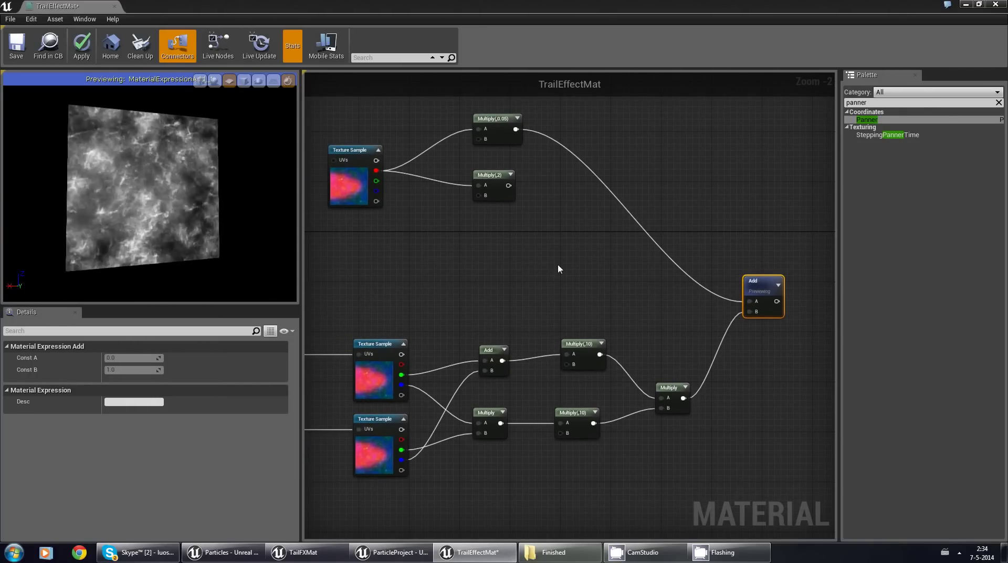
# Step: Create a Multiply node before the Add node, with the times-2 Multiply in A and the final noise Multiply in B
pyautogui.moveTo(558, 269); pyautogui.dragTo(509, 281, button='right')
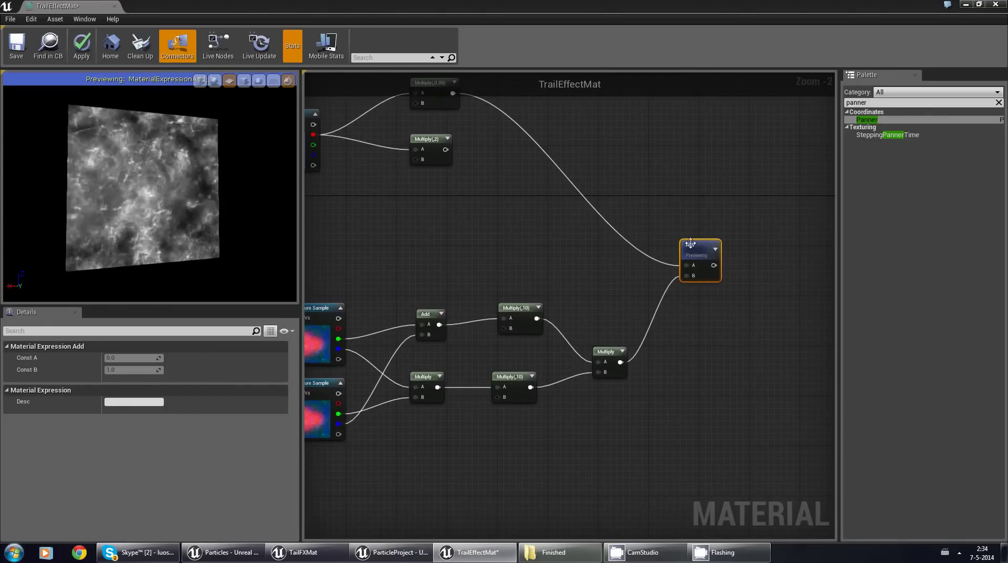
pyautogui.moveTo(694, 246); pyautogui.dragTo(738, 215)
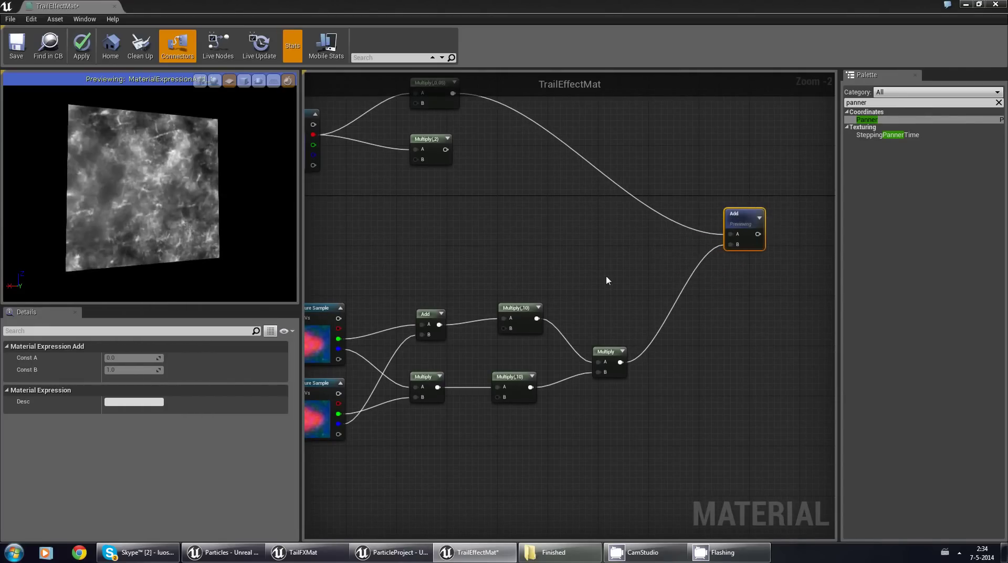
pyautogui.click(644, 272)
pyautogui.moveTo(656, 275); pyautogui.dragTo(656, 264)
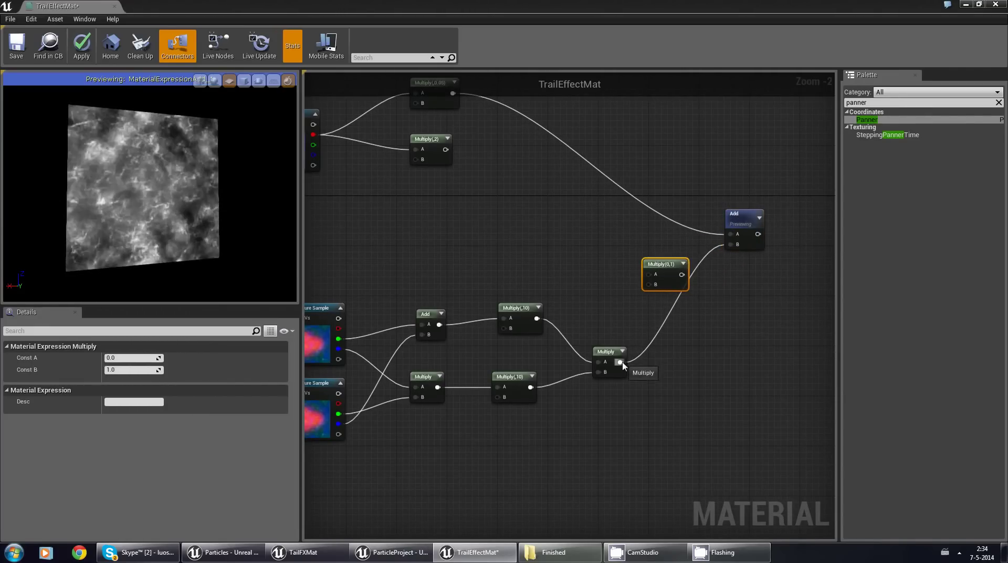
pyautogui.moveTo(620, 362); pyautogui.dragTo(644, 258)
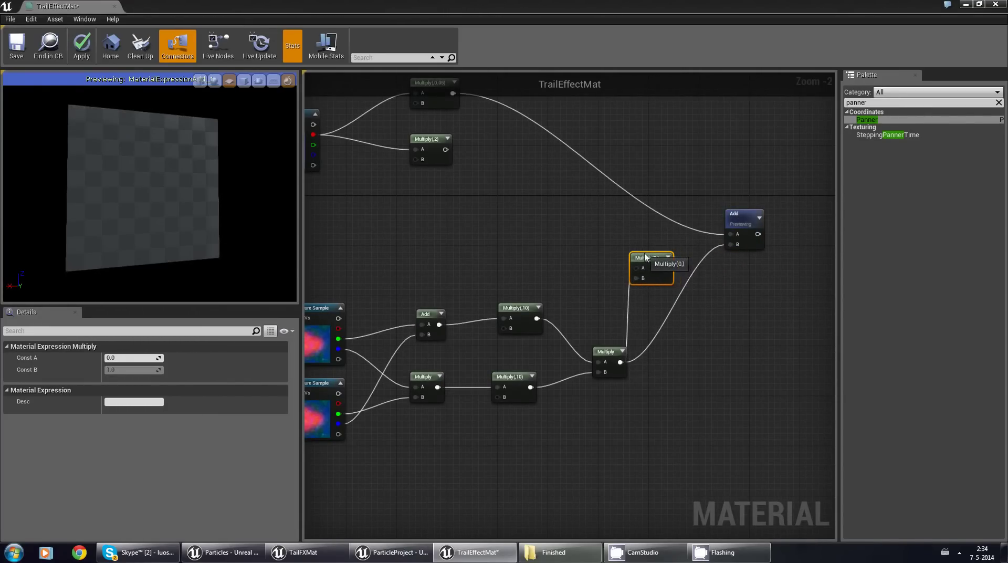
pyautogui.moveTo(535, 235); pyautogui.dragTo(538, 272, button='right')
pyautogui.moveTo(492, 200); pyautogui.dragTo(507, 202, button='right')
pyautogui.moveTo(464, 187); pyautogui.dragTo(656, 308)
# Step: Preview the new Multiply node that masks the noise and examine its shape in the viewport
pyautogui.rightClick(659, 292)
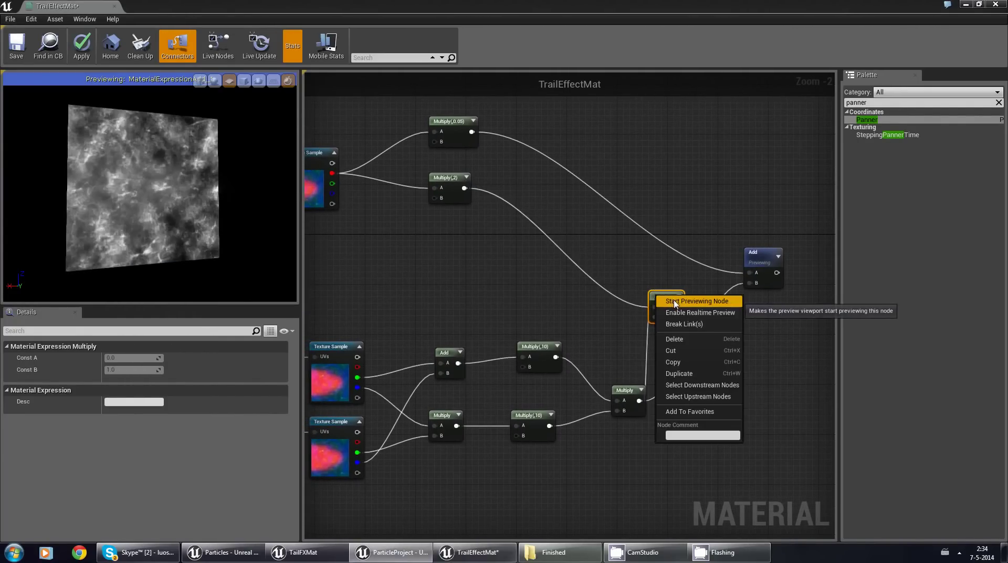
pyautogui.click(682, 298)
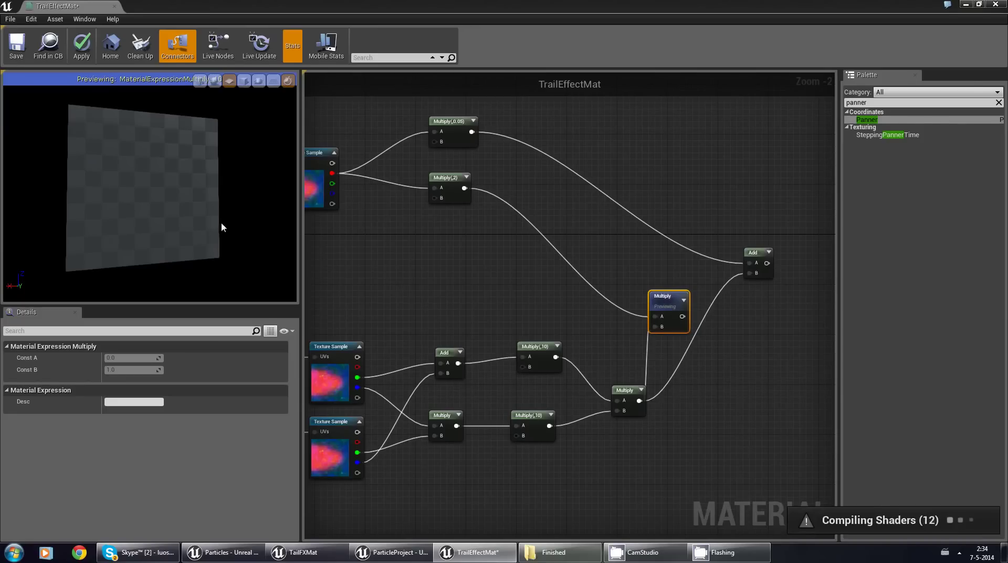
pyautogui.moveTo(221, 223); pyautogui.dragTo(200, 195)
pyautogui.moveTo(201, 195)
pyautogui.mouseDown(button='right')
pyautogui.moveTo(200, 171)
pyautogui.moveTo(200, 183)
pyautogui.mouseUp(button='right')
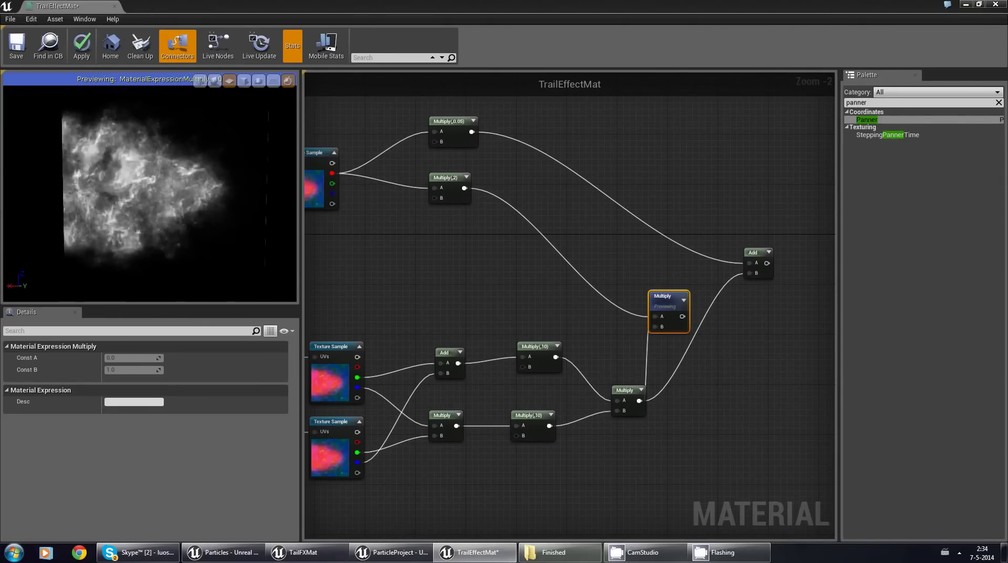
pyautogui.moveTo(200, 183)
pyautogui.mouseDown()
pyautogui.moveTo(218, 177)
pyautogui.moveTo(196, 184)
pyautogui.mouseUp()
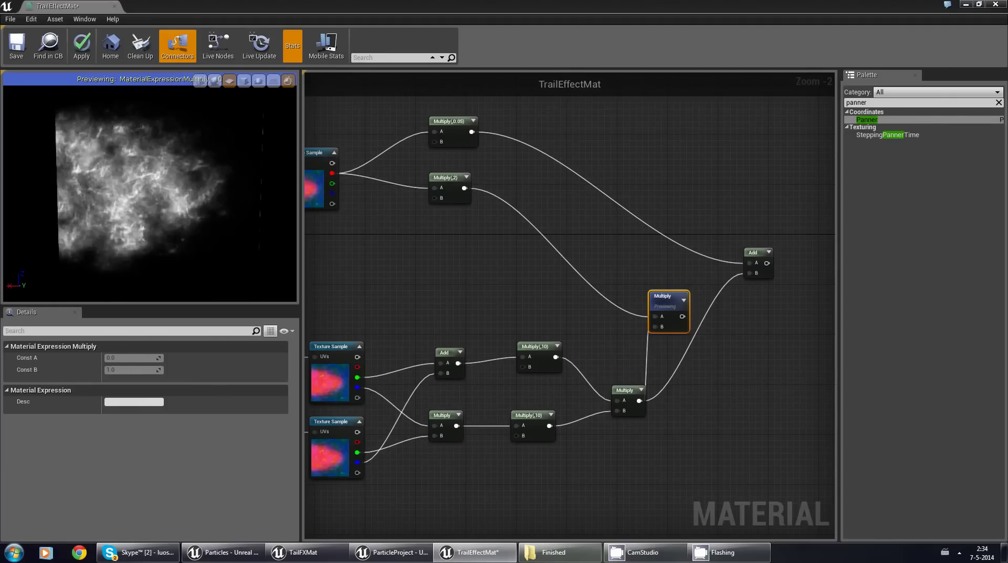
pyautogui.moveTo(420, 240); pyautogui.dragTo(493, 251, button='right')
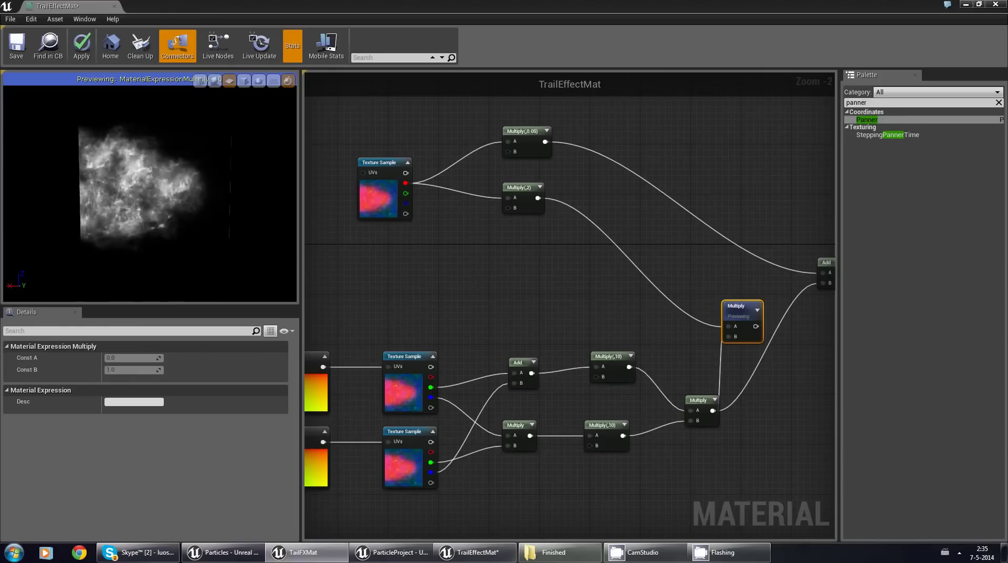
pyautogui.rightClick(589, 223)
pyautogui.moveTo(627, 167); pyautogui.dragTo(522, 177, button='right')
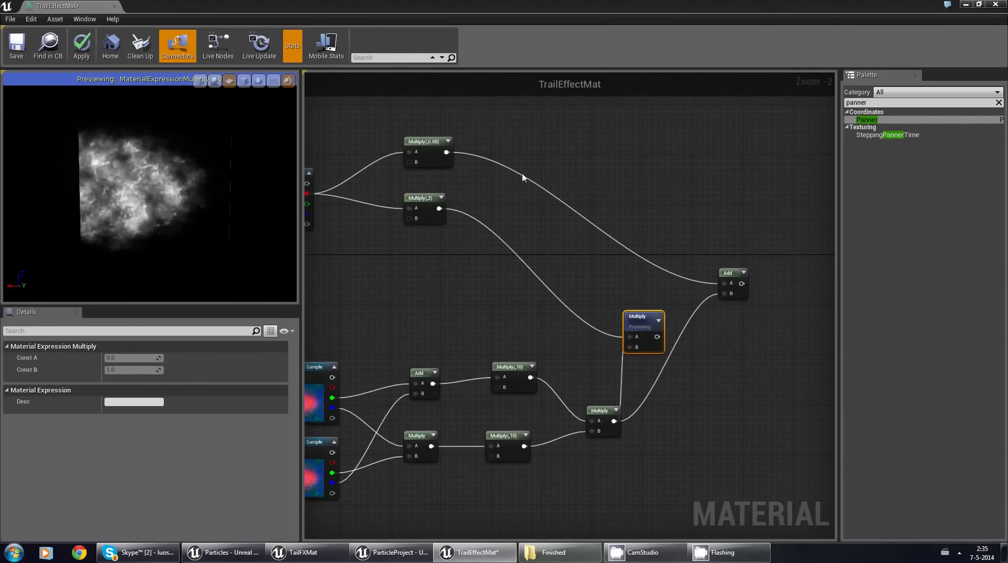
pyautogui.click(427, 141)
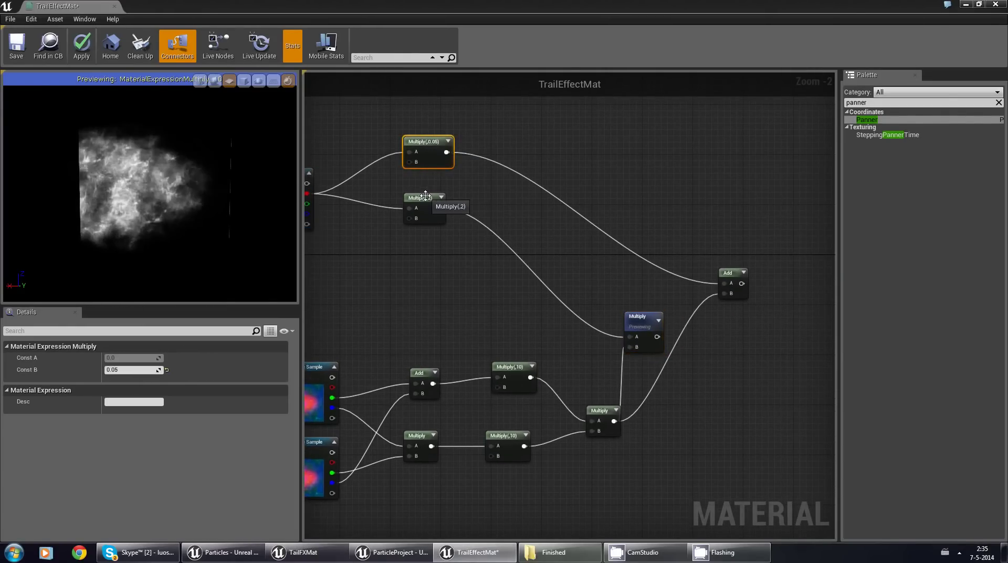
pyautogui.click(426, 196)
pyautogui.moveTo(449, 246); pyautogui.dragTo(521, 223, button='right')
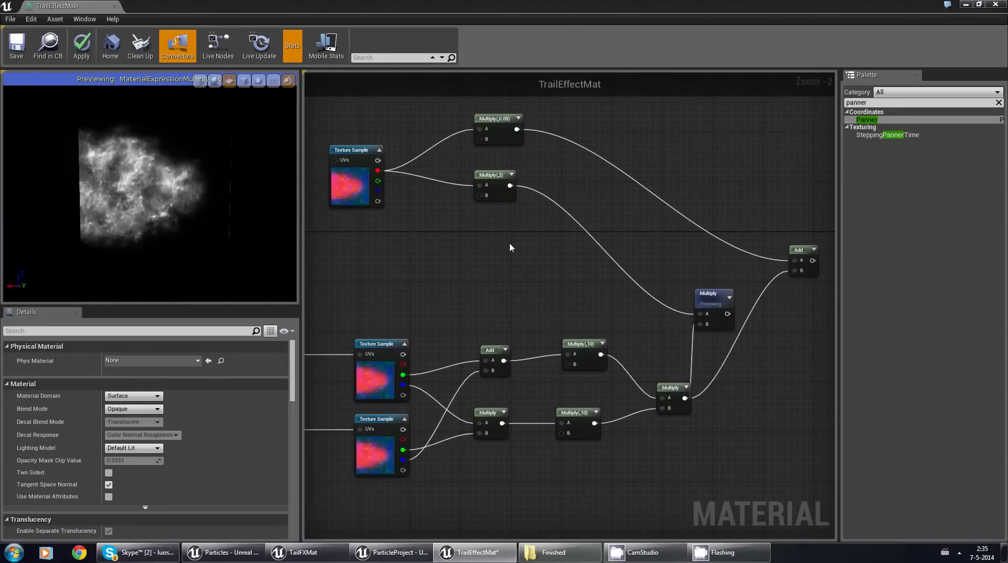
# Step: Search the node palette for "line" and place a LinearInterpolate node below the two constant Multiply nodes
pyautogui.doubleClick(848, 103)
pyautogui.write('line')
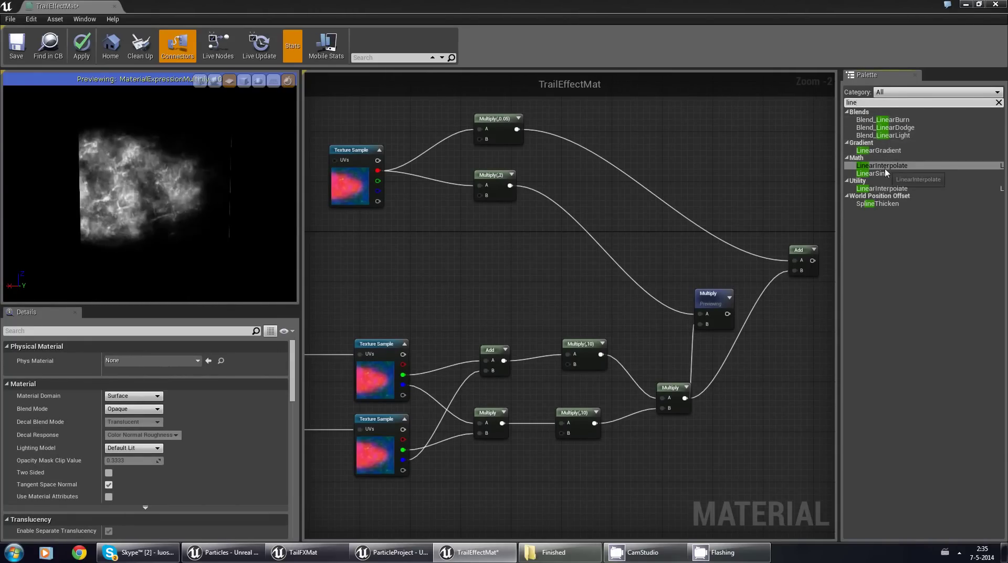
pyautogui.moveTo(882, 165); pyautogui.dragTo(541, 234)
pyautogui.moveTo(484, 246); pyautogui.dragTo(511, 237, button='right')
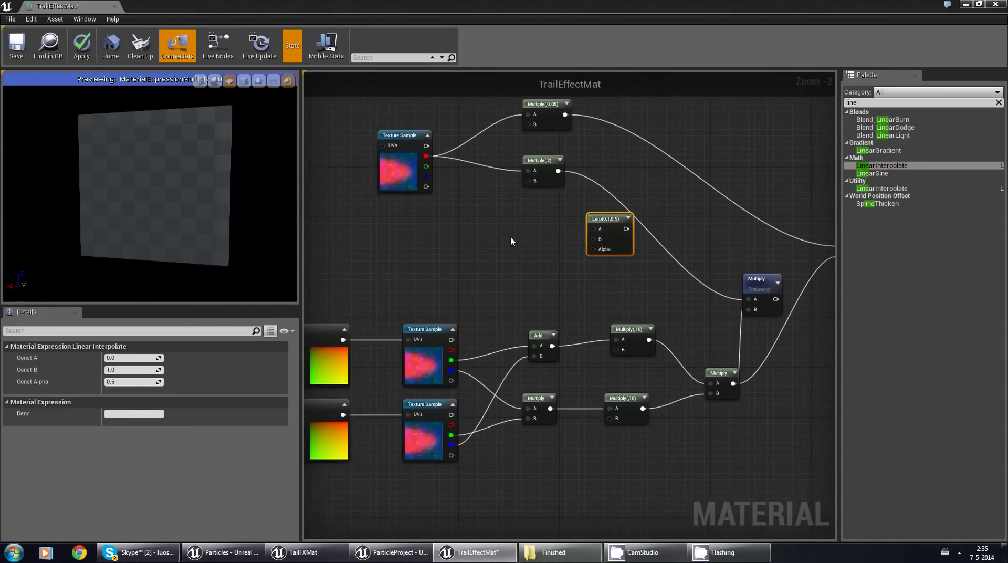
pyautogui.click(490, 226)
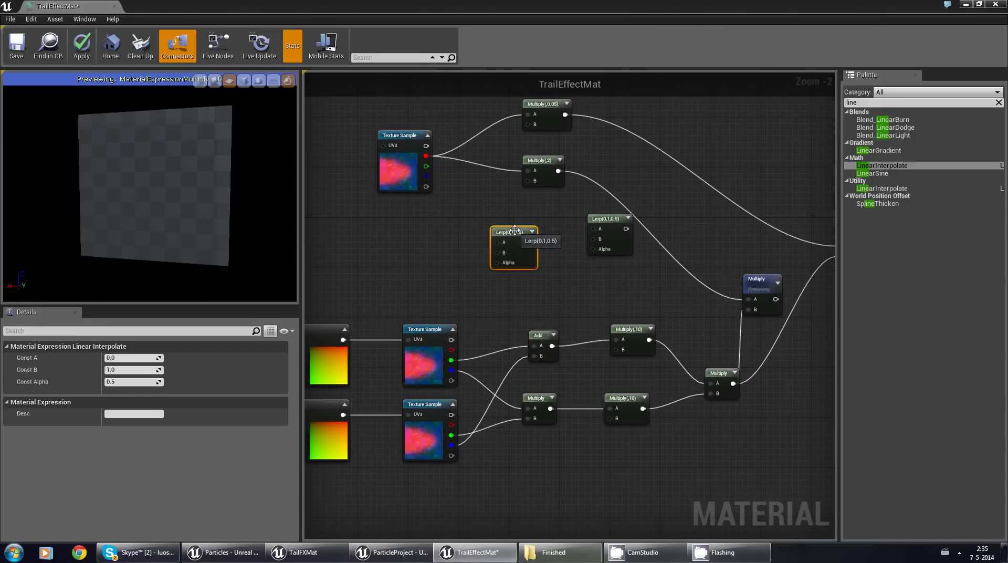
pyautogui.moveTo(618, 219); pyautogui.dragTo(554, 223, button='right')
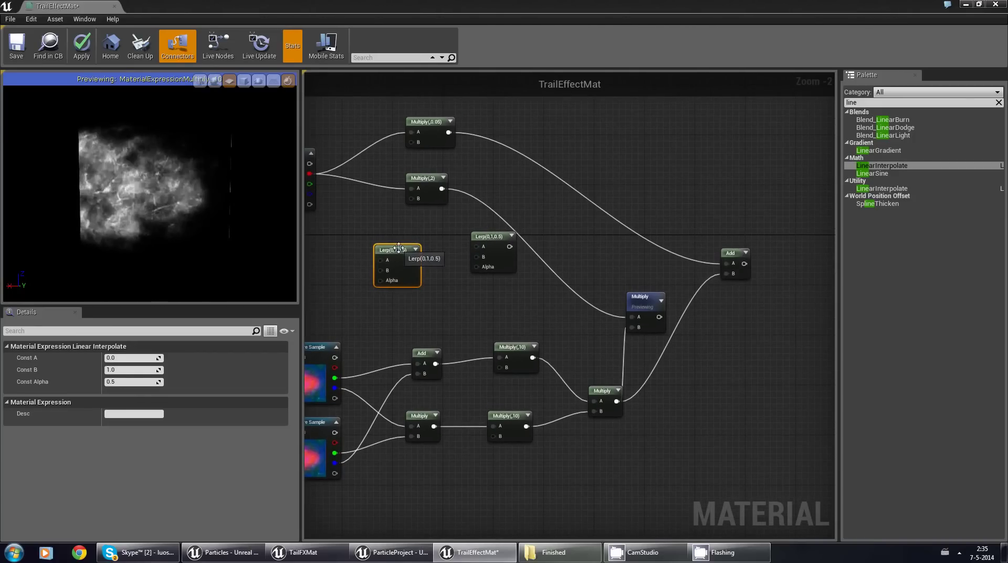
pyautogui.press('Delete')
# Step: Connect the times-0.05 Multiply to the Lerp's A input and the times-2 Multiply to B, then arrange the three nodes
pyautogui.moveTo(445, 185); pyautogui.dragTo(479, 252)
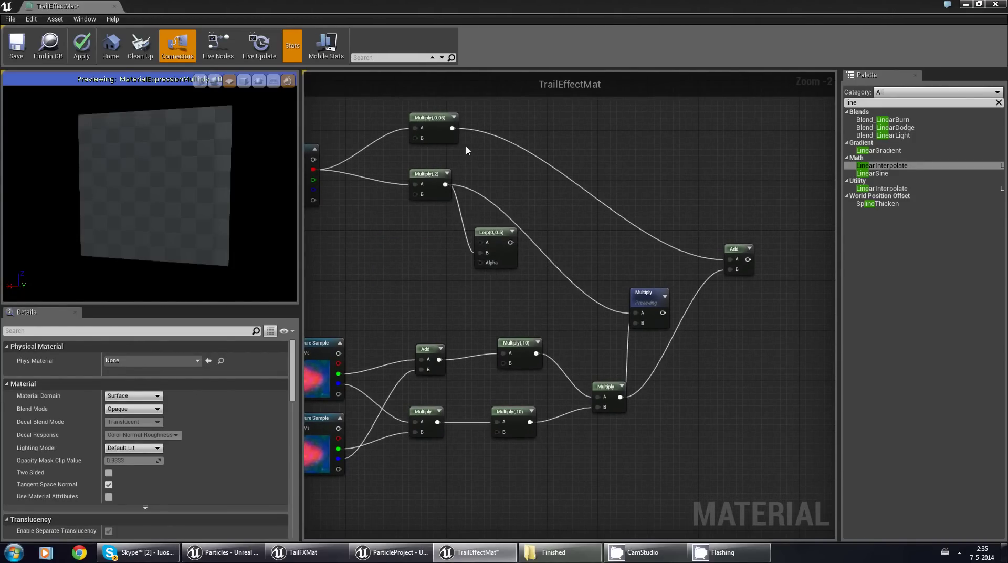
pyautogui.moveTo(452, 128); pyautogui.dragTo(469, 211)
pyautogui.moveTo(480, 245); pyautogui.dragTo(539, 182)
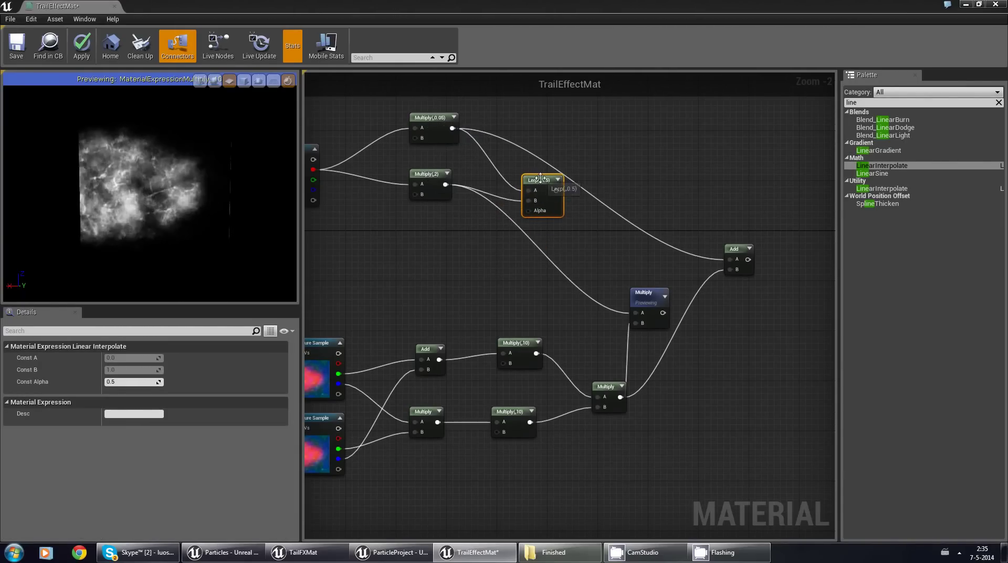
pyautogui.moveTo(540, 177); pyautogui.dragTo(531, 182)
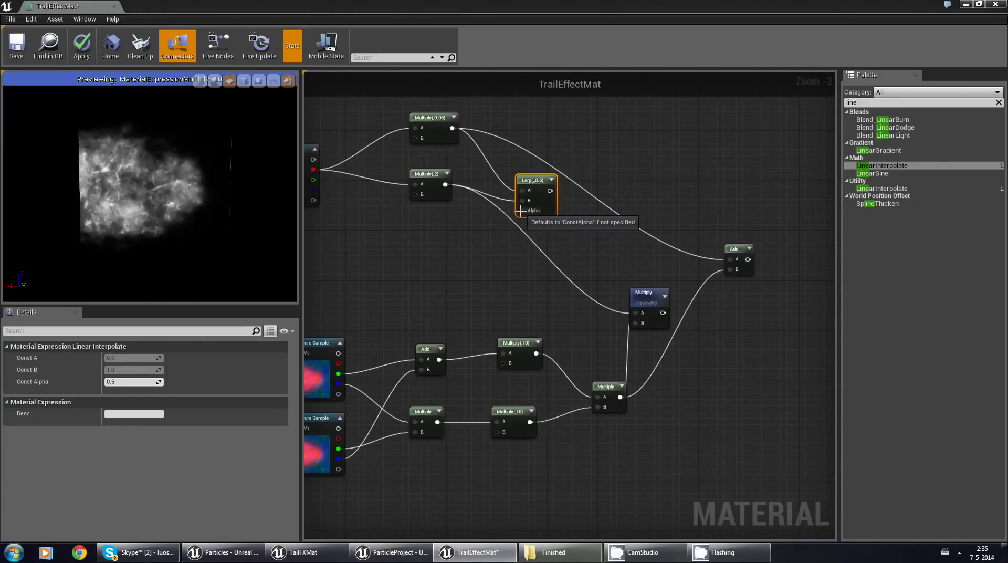
pyautogui.moveTo(437, 119); pyautogui.dragTo(437, 114)
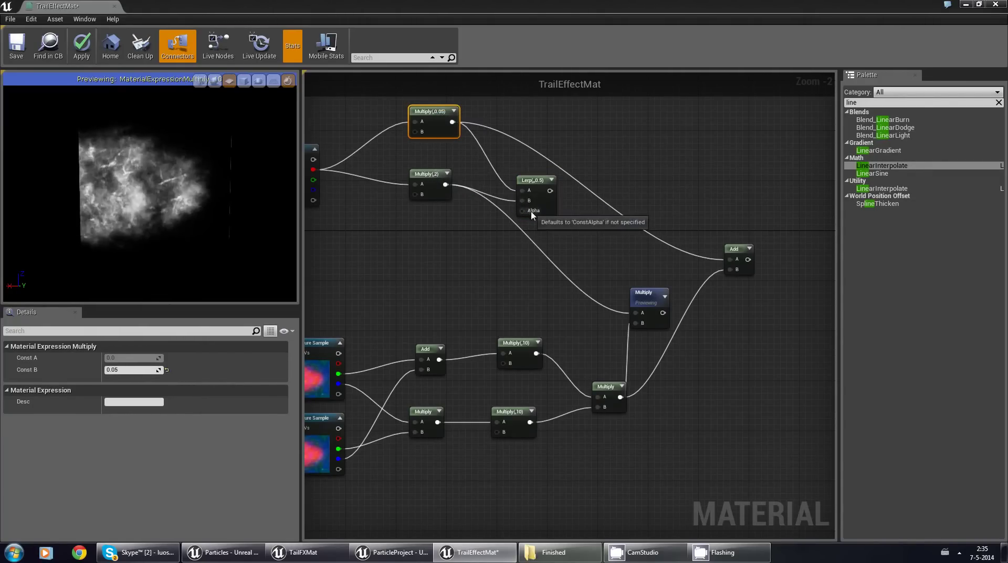
pyautogui.moveTo(426, 175); pyautogui.dragTo(425, 183)
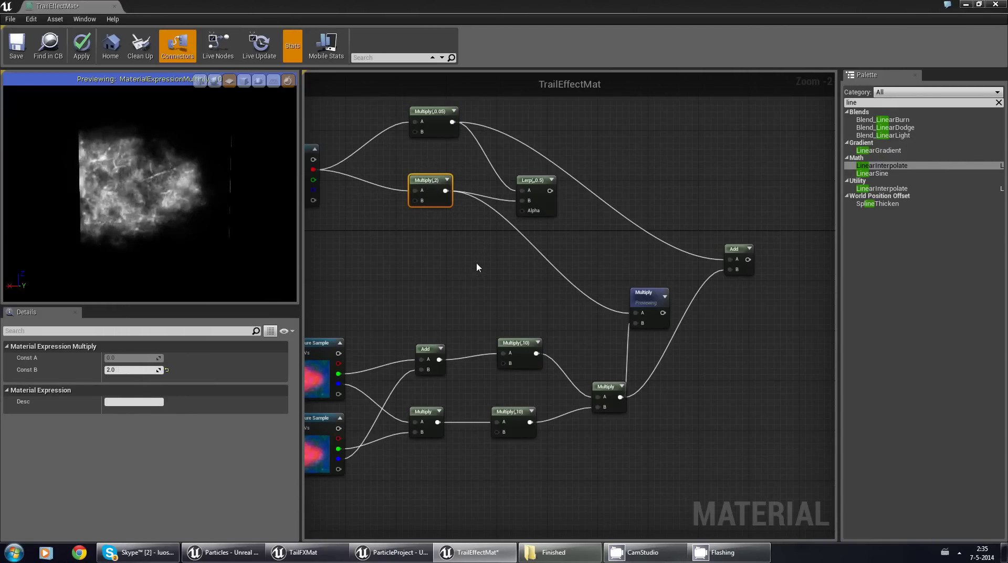
# Step: Search the node palette for "sine" and place a Sine node below the red-channel Texture Sample
pyautogui.moveTo(476, 265); pyautogui.dragTo(634, 259, button='right')
pyautogui.scroll(1, 519, 275)
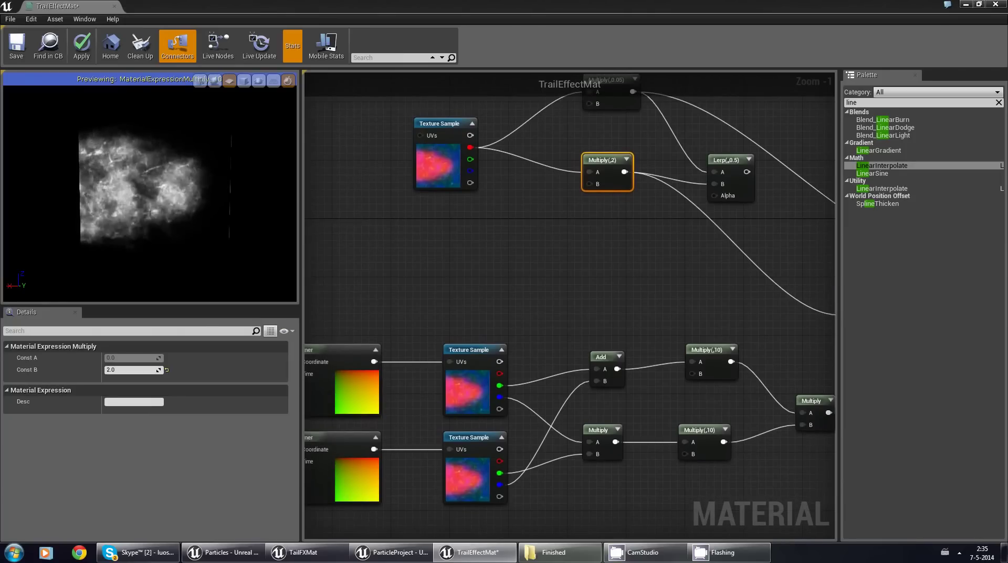
pyautogui.doubleClick(864, 102)
pyautogui.write('sine')
pyautogui.moveTo(862, 135); pyautogui.dragTo(463, 240)
pyautogui.moveTo(549, 231); pyautogui.dragTo(495, 230, button='right')
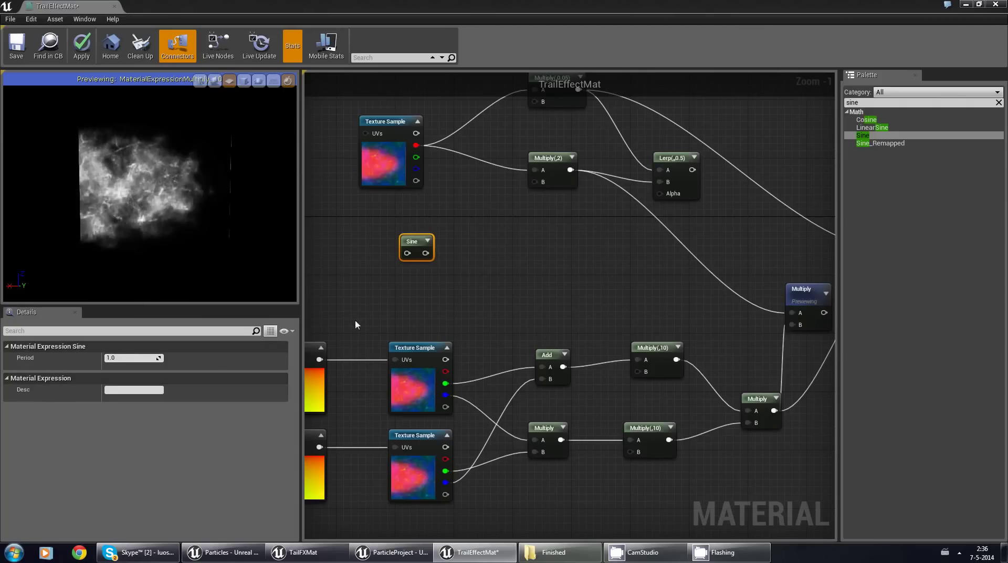
# Step: Search the node palette for "time", place a Time node before the Sine node and connect it to the Sine input
pyautogui.moveTo(464, 262); pyautogui.dragTo(592, 279, button='right')
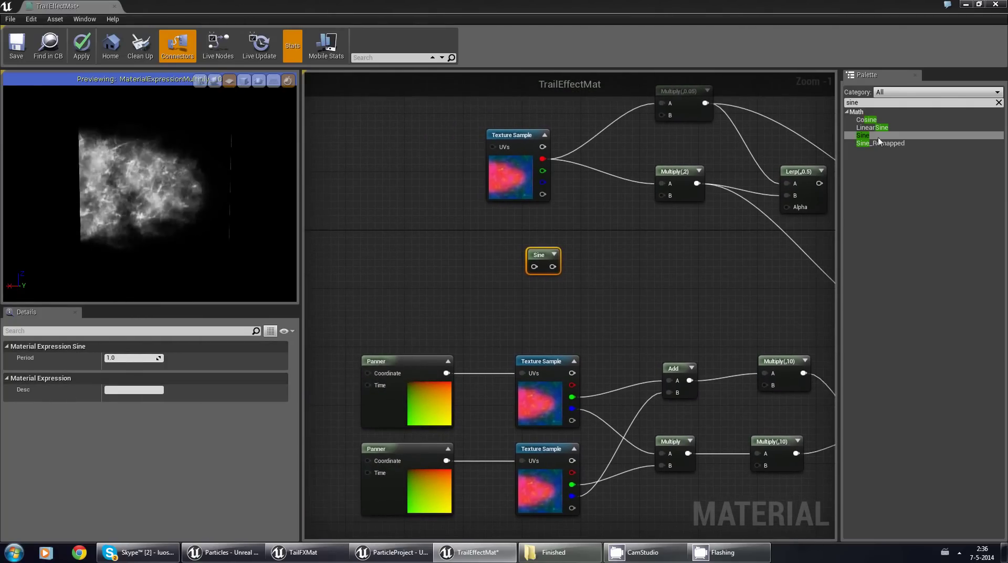
pyautogui.click(866, 105)
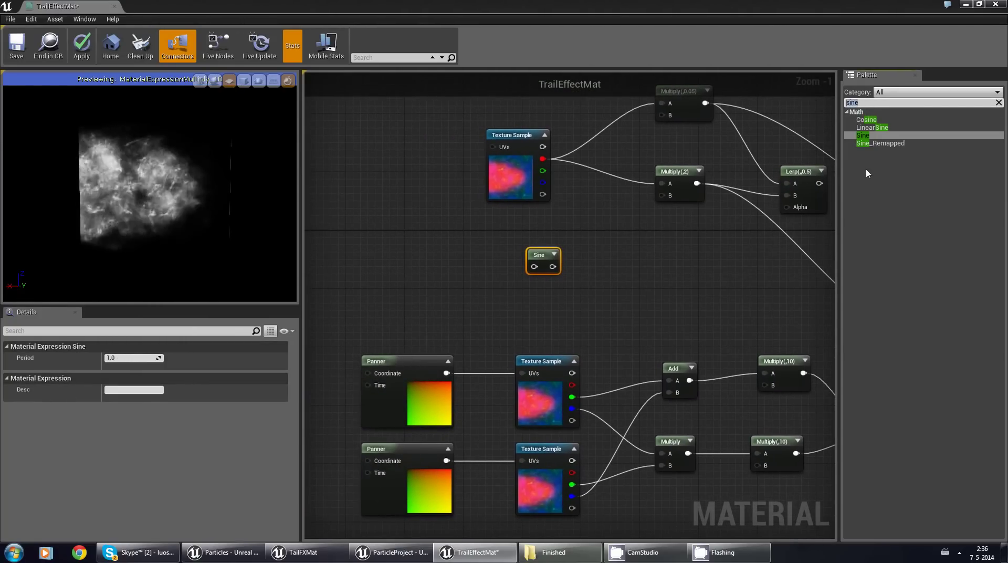
pyautogui.write('time')
pyautogui.moveTo(863, 128); pyautogui.dragTo(534, 267)
pyautogui.moveTo(535, 270); pyautogui.dragTo(454, 280, button='right')
# Step: Preview the Sine node and set its period to 1.337
pyautogui.rightClick(461, 268)
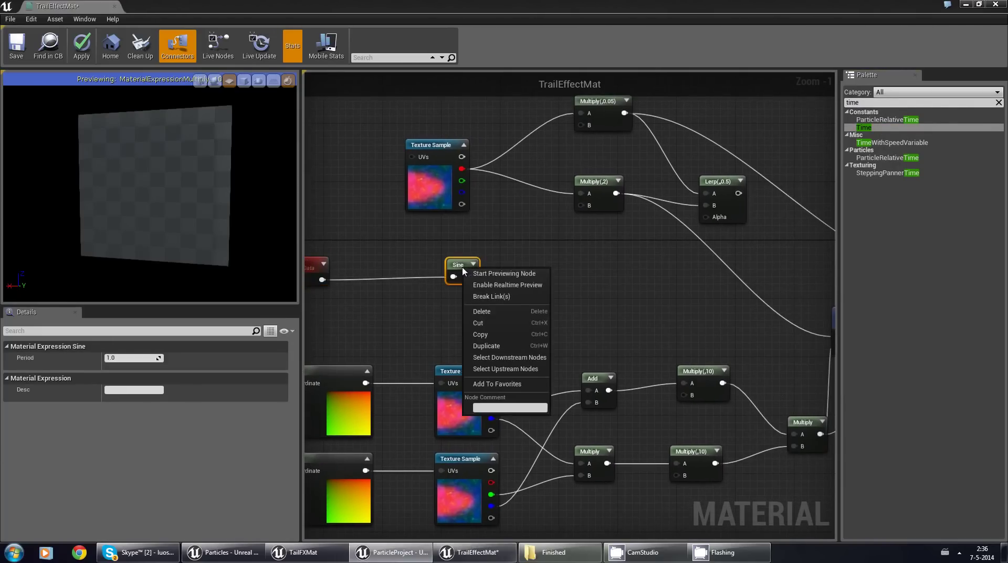
pyautogui.click(489, 274)
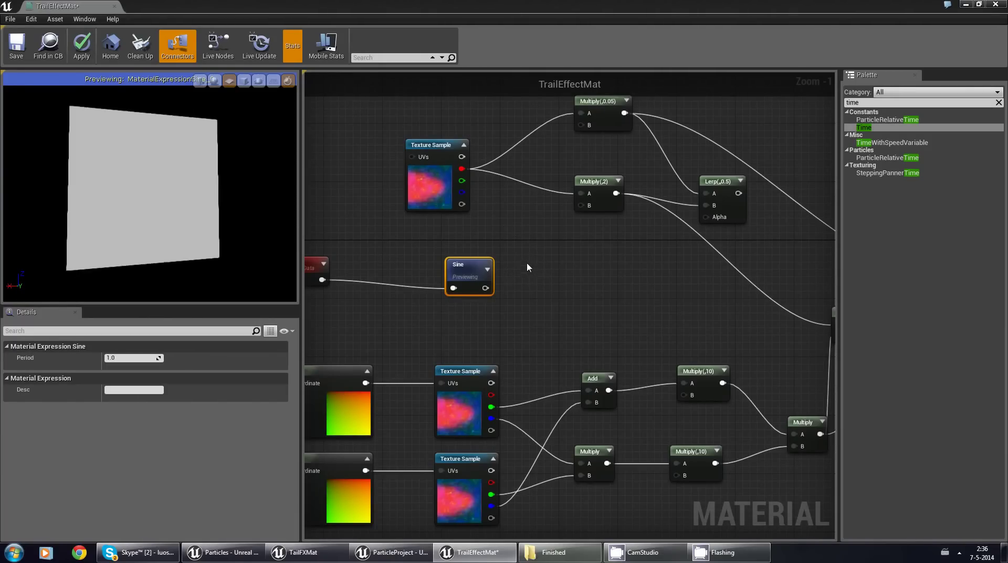
pyautogui.moveTo(527, 262); pyautogui.dragTo(603, 253, button='right')
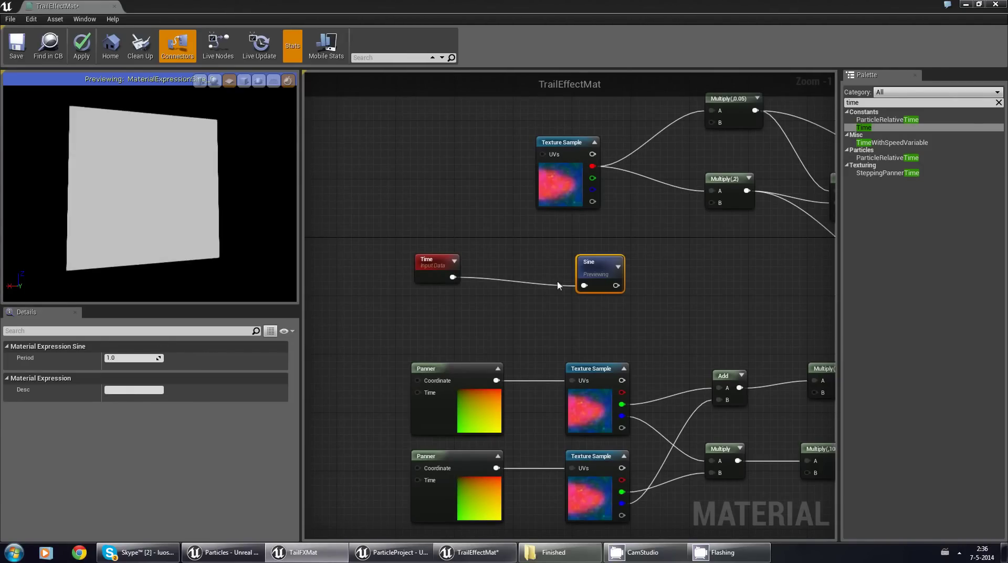
pyautogui.click(125, 357)
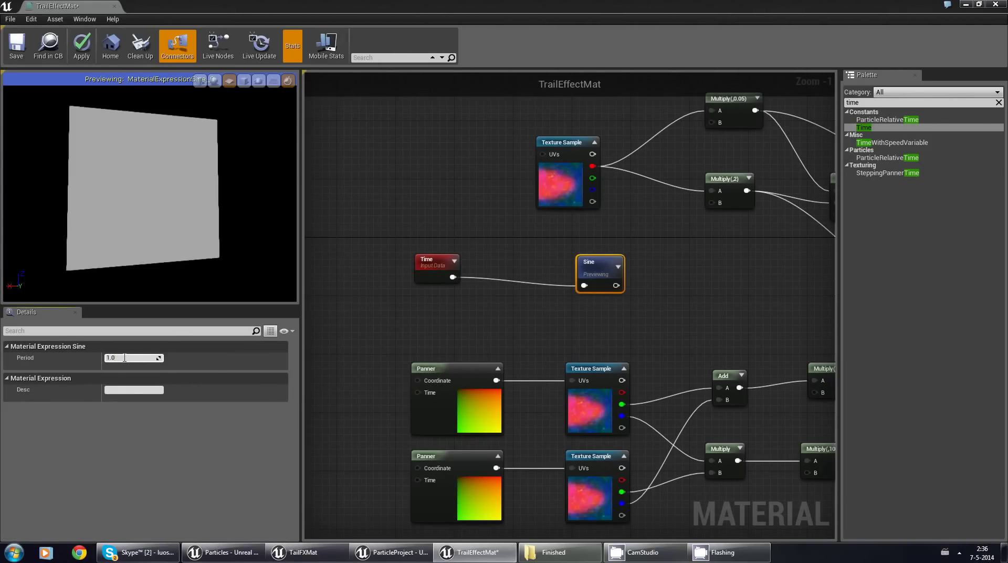
pyautogui.write('1.337')
pyautogui.press('Return')
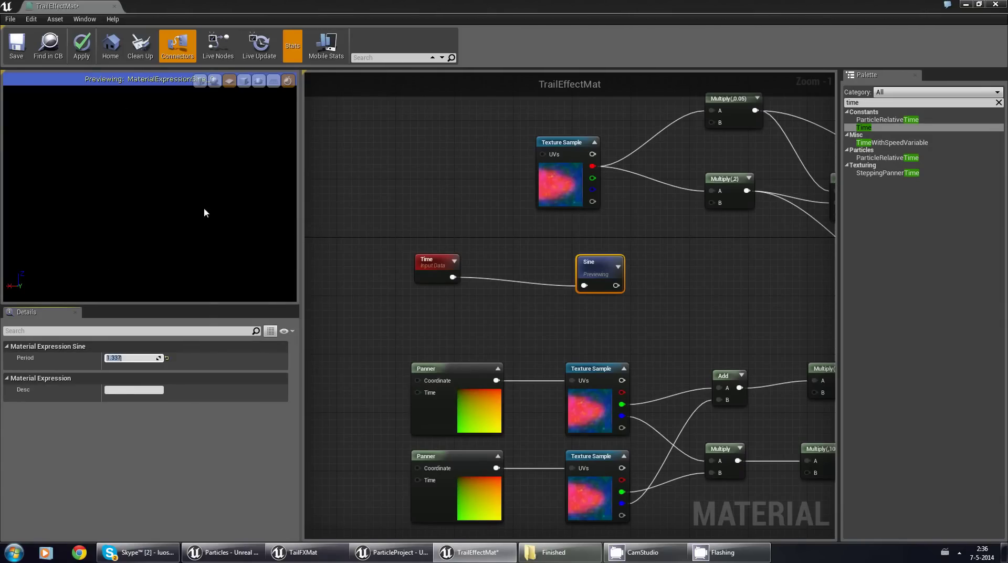
# Step: Move the Sine node next to Time, add a Clamp node found with "clamp" and connect the Sine output to it
pyautogui.moveTo(555, 241); pyautogui.dragTo(502, 231, button='right')
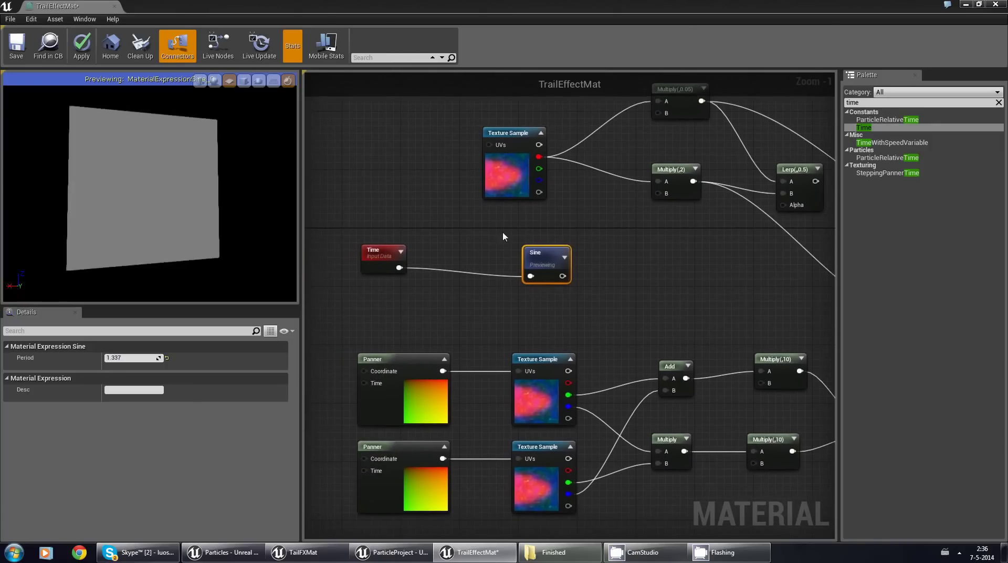
pyautogui.moveTo(537, 248); pyautogui.dragTo(447, 248)
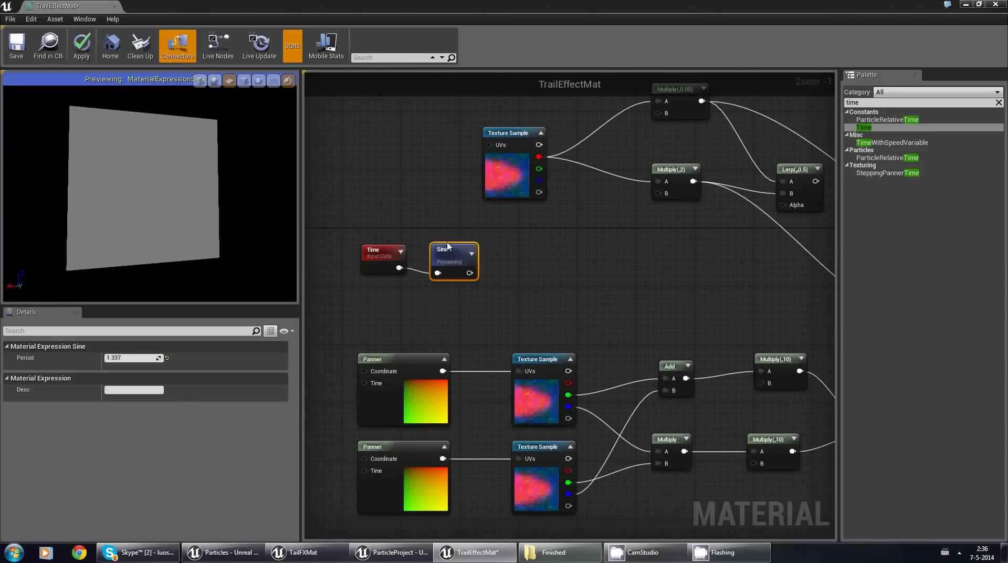
pyautogui.click(551, 254)
pyautogui.moveTo(871, 103); pyautogui.dragTo(804, 105)
pyautogui.write('clamp')
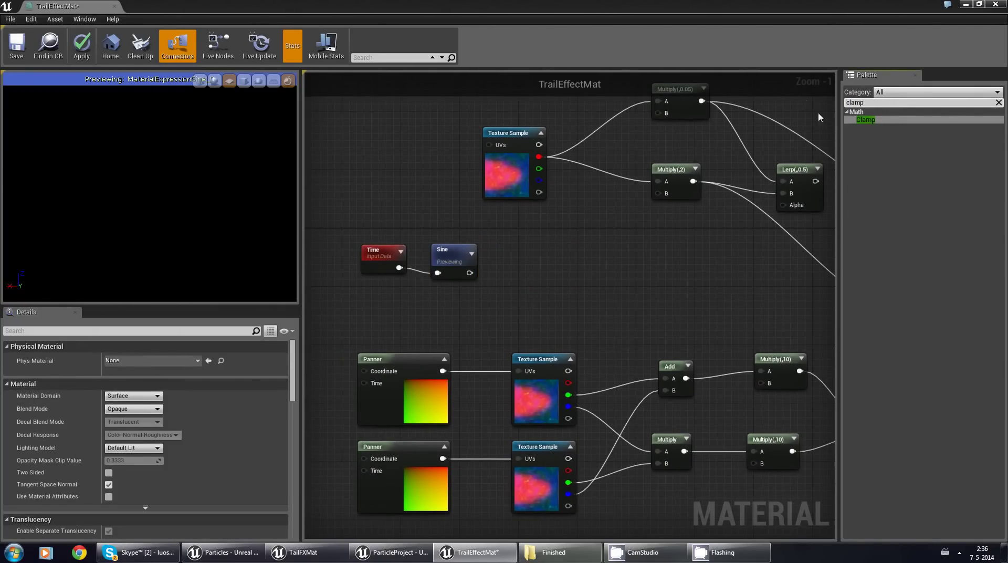
pyautogui.moveTo(593, 225); pyautogui.dragTo(592, 257)
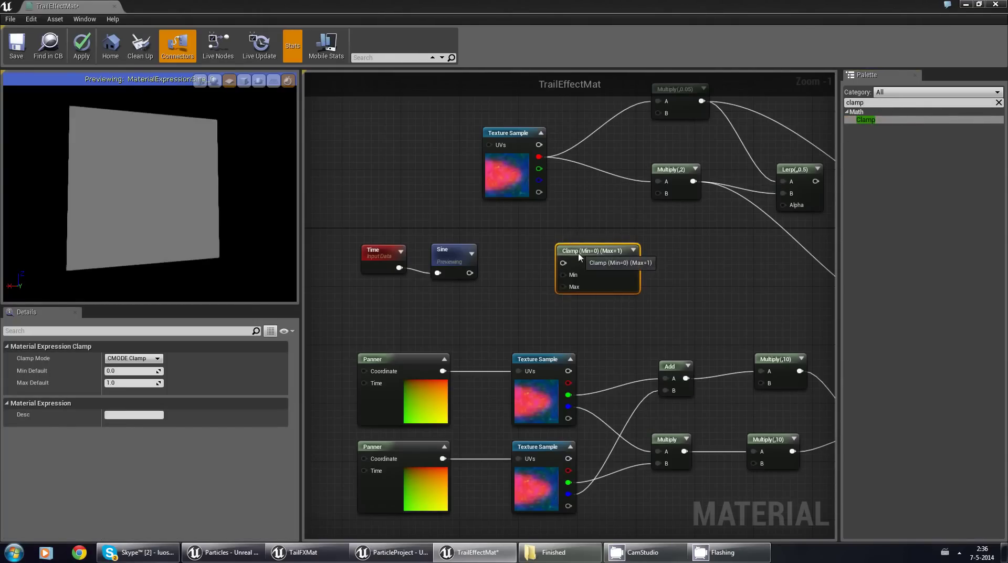
pyautogui.moveTo(469, 272); pyautogui.dragTo(518, 254)
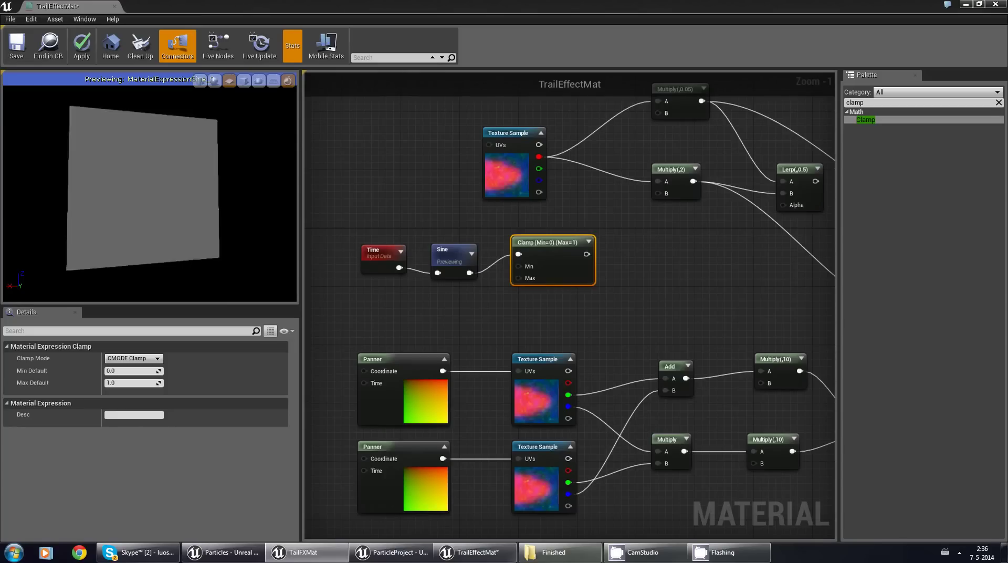
# Step: Set the Clamp node's minimum default to 0.5 and preview the node
pyautogui.click(125, 371)
pyautogui.write('0')
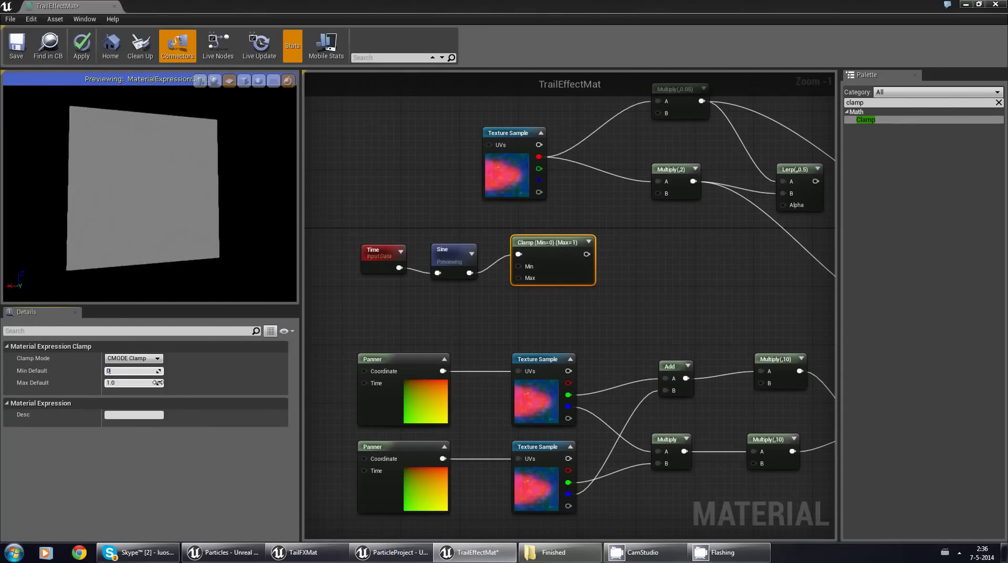
pyautogui.write('.5')
pyautogui.press('Return')
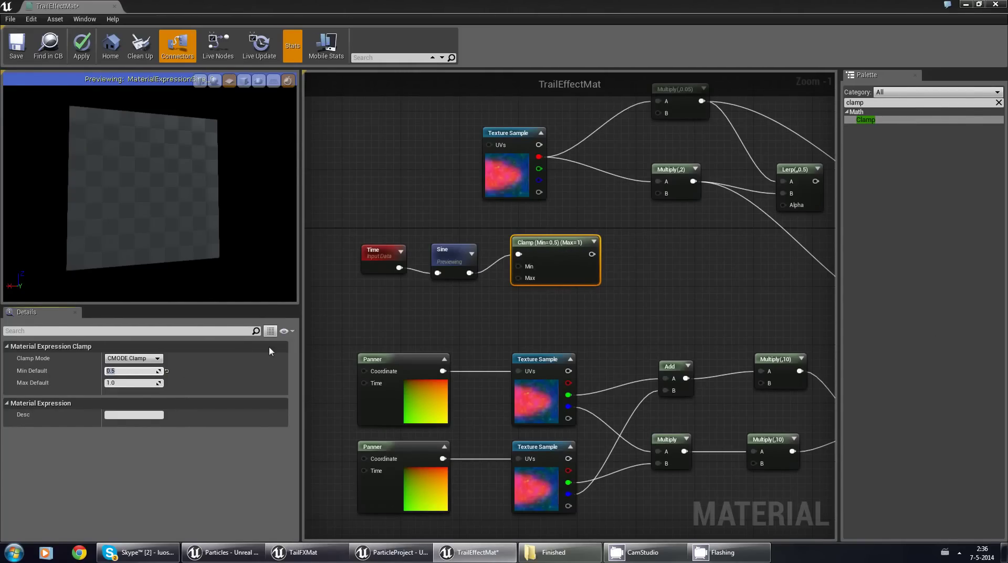
pyautogui.moveTo(630, 272); pyautogui.dragTo(603, 285, button='right')
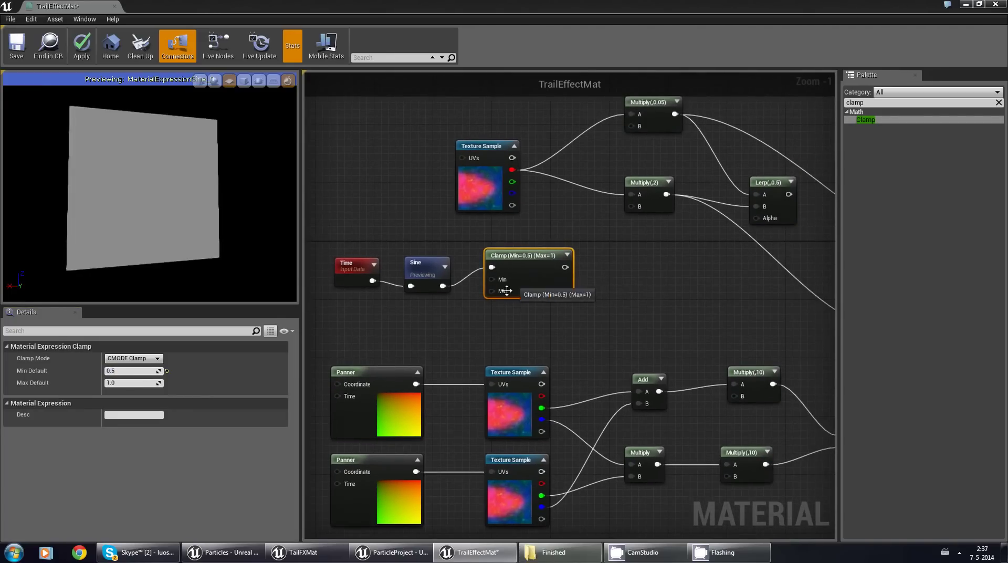
pyautogui.rightClick(514, 256)
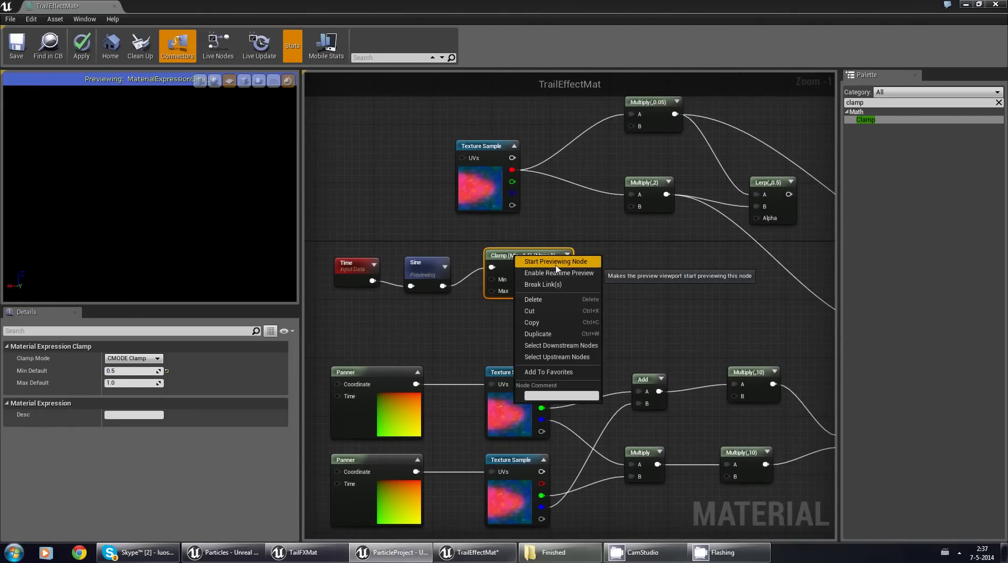
pyautogui.click(556, 261)
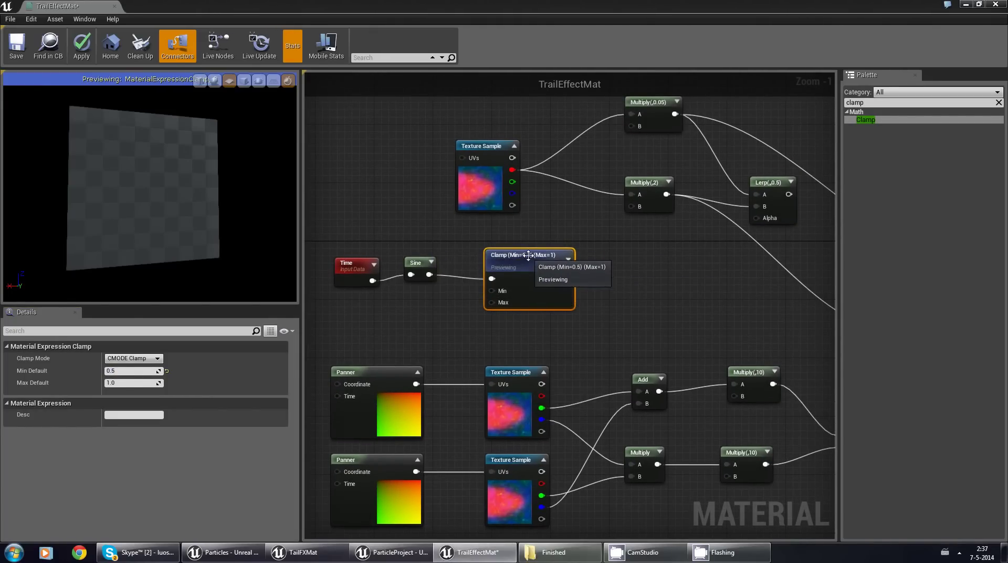
pyautogui.moveTo(528, 255); pyautogui.dragTo(540, 248)
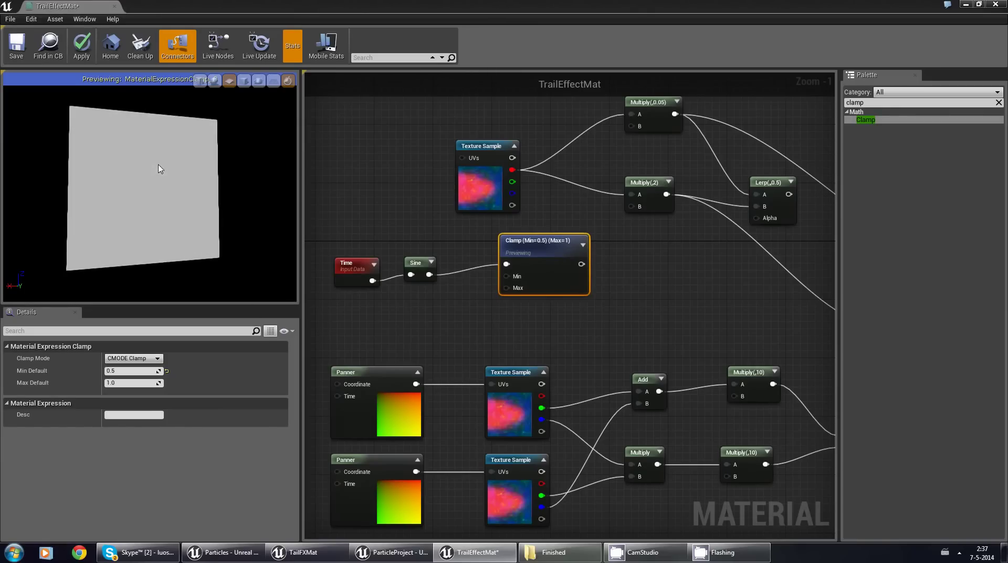
# Step: Set the Clamp node's maximum default to 2
pyautogui.click(117, 383)
pyautogui.write('2')
pyautogui.press('Return')
# Step: Try connecting the Clamp output to the B input of the times-2 Multiply, and undo the connection
pyautogui.moveTo(625, 263); pyautogui.dragTo(515, 277, button='right')
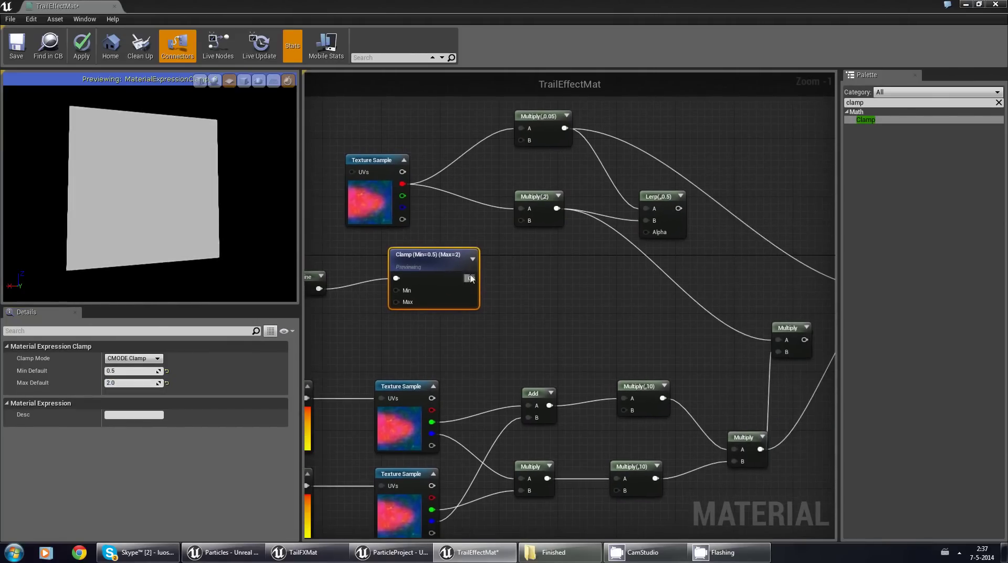
pyautogui.scroll(1, 471, 278)
pyautogui.moveTo(470, 279); pyautogui.dragTo(502, 249)
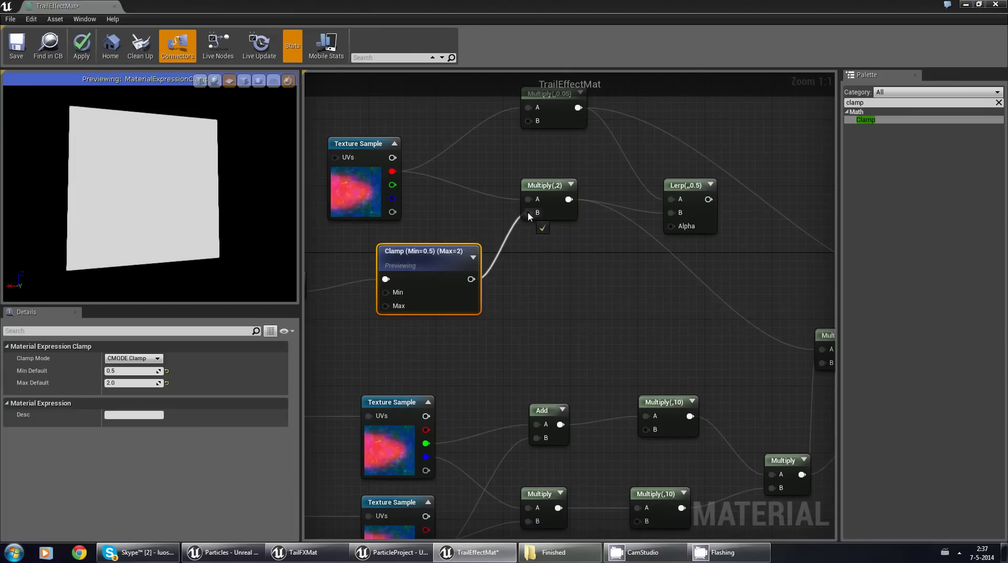
pyautogui.moveTo(528, 212); pyautogui.dragTo(528, 212)
pyautogui.moveTo(662, 289); pyautogui.dragTo(612, 256, button='right')
pyautogui.scroll(-1, 487, 245)
pyautogui.hotkey('ctrl', 'z')
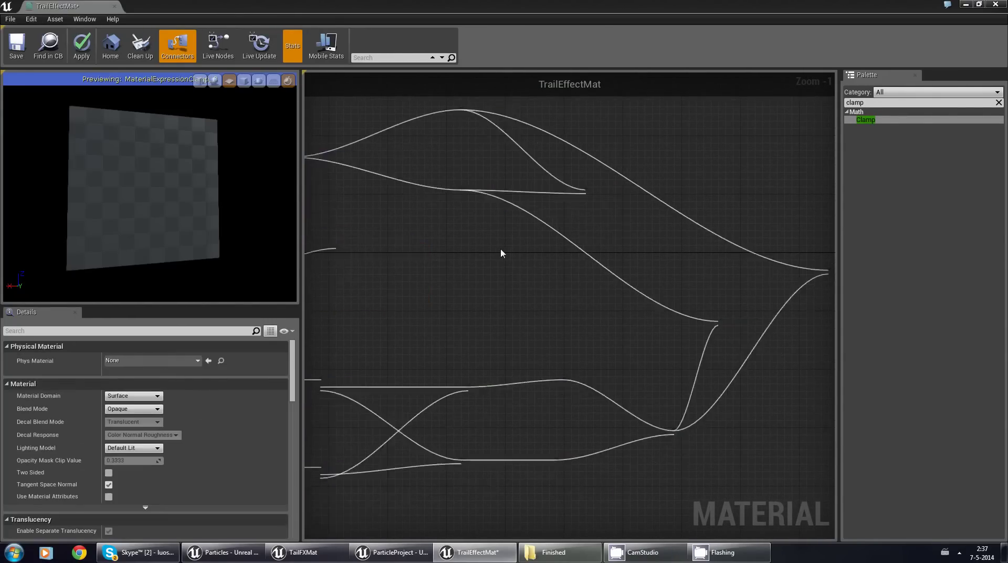
# Step: Connect the Clamp output to the Lerp node's Alpha input and preview the Lerp
pyautogui.moveTo(418, 275); pyautogui.dragTo(596, 229)
pyautogui.moveTo(596, 229); pyautogui.dragTo(511, 253, button='right')
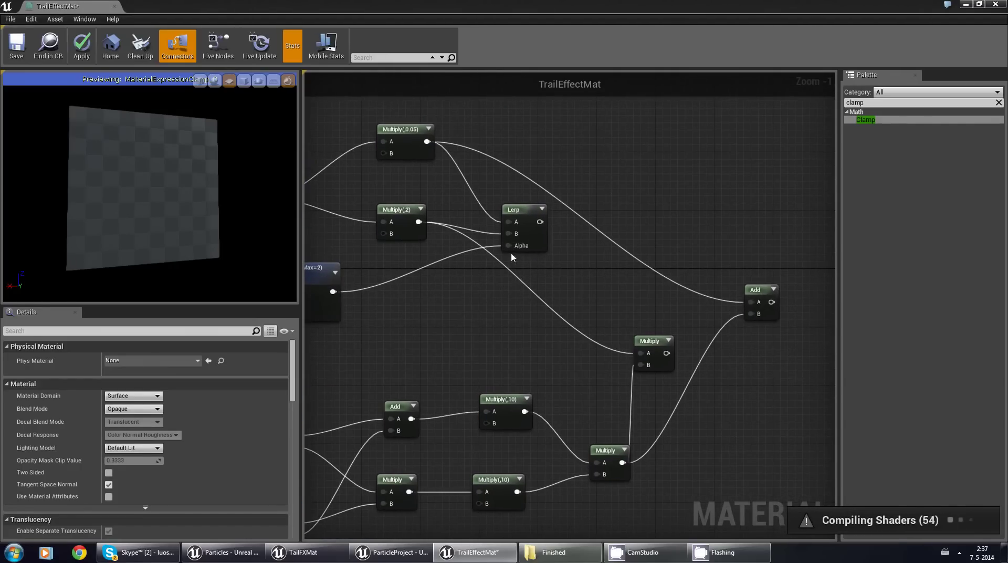
pyautogui.rightClick(527, 212)
pyautogui.click(535, 216)
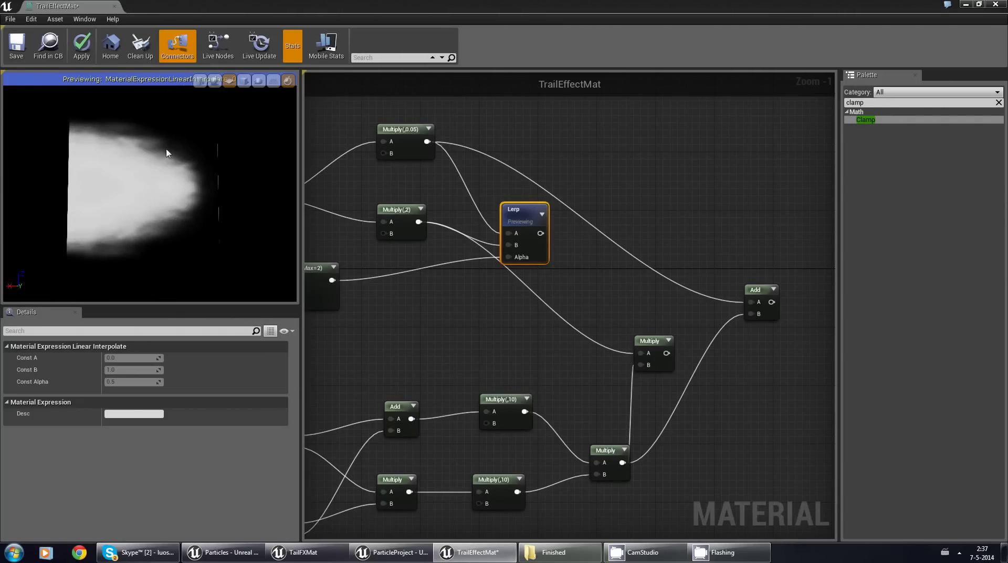
pyautogui.moveTo(635, 318); pyautogui.dragTo(551, 266)
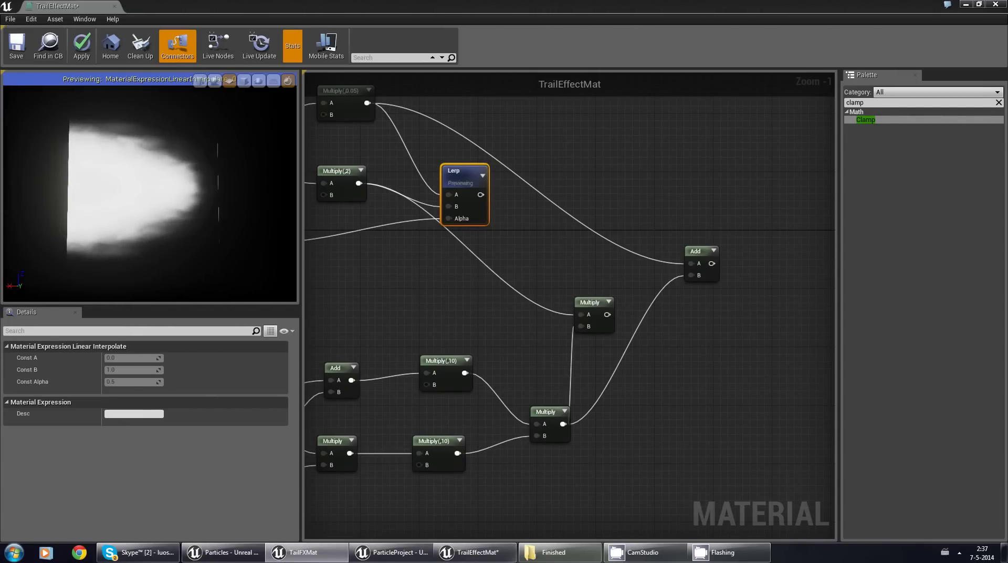
pyautogui.rightClick(657, 339)
pyautogui.moveTo(578, 363); pyautogui.dragTo(612, 355)
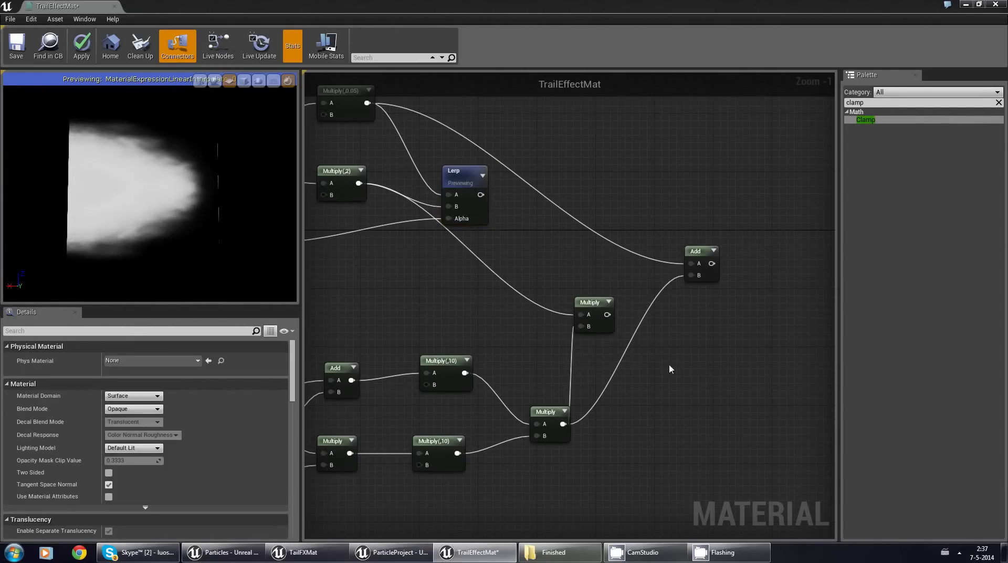
pyautogui.moveTo(670, 367); pyautogui.dragTo(720, 313, button='right')
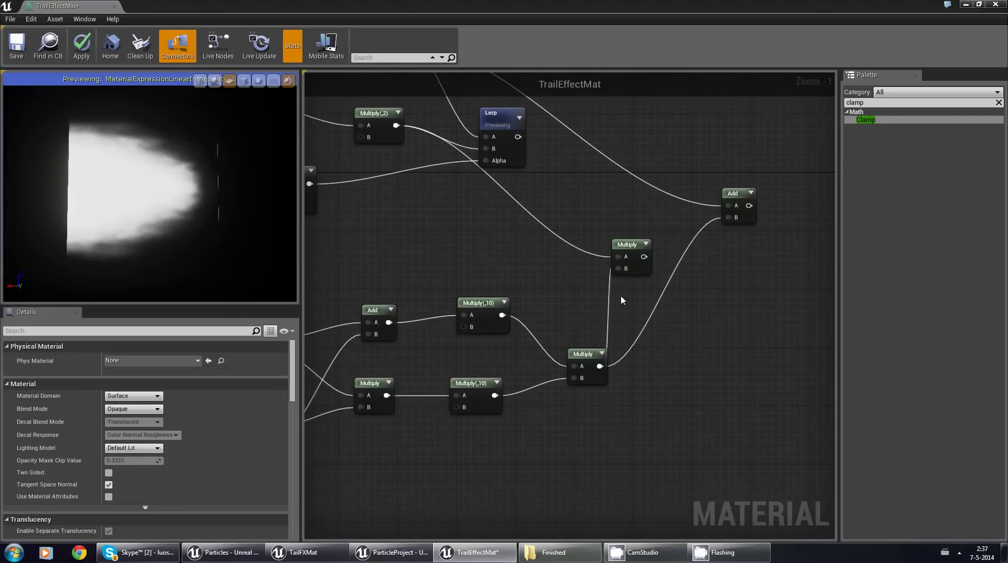
# Step: Connect the Lerp output to the A input of the Multiply that combines mask and noise, and preview that Multiply
pyautogui.moveTo(631, 248); pyautogui.dragTo(608, 247)
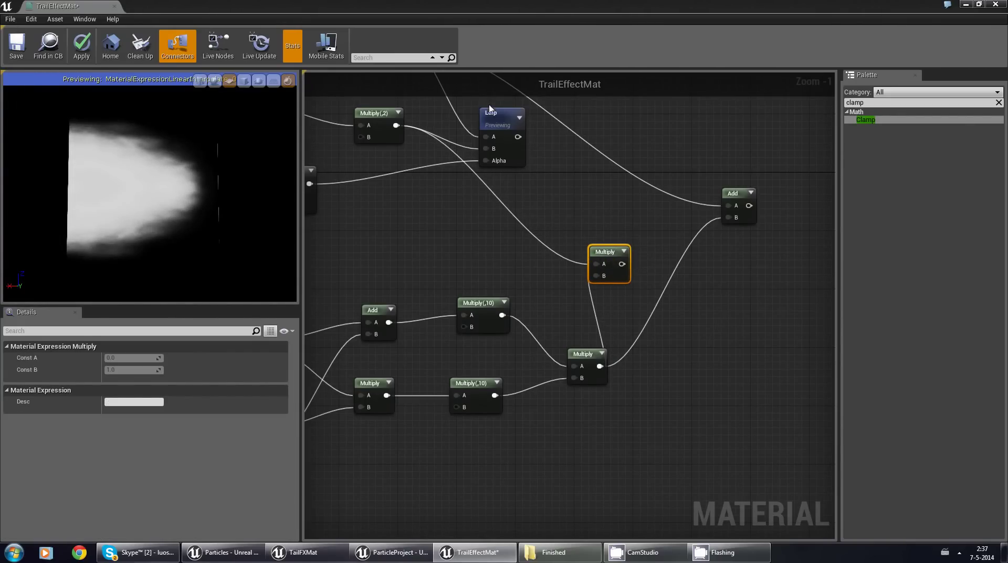
pyautogui.moveTo(383, 115); pyautogui.dragTo(443, 188, button='right')
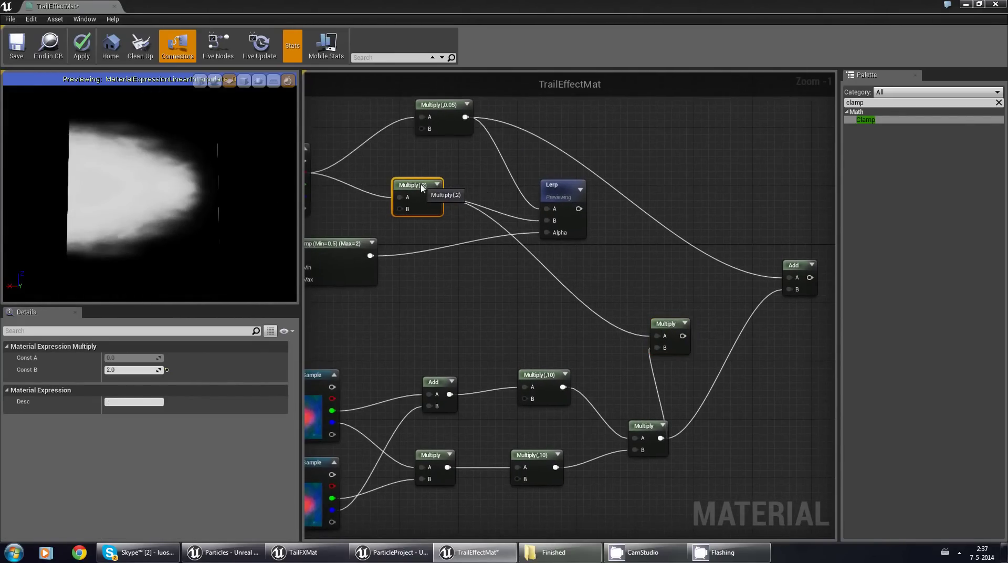
pyautogui.moveTo(578, 210); pyautogui.dragTo(620, 269)
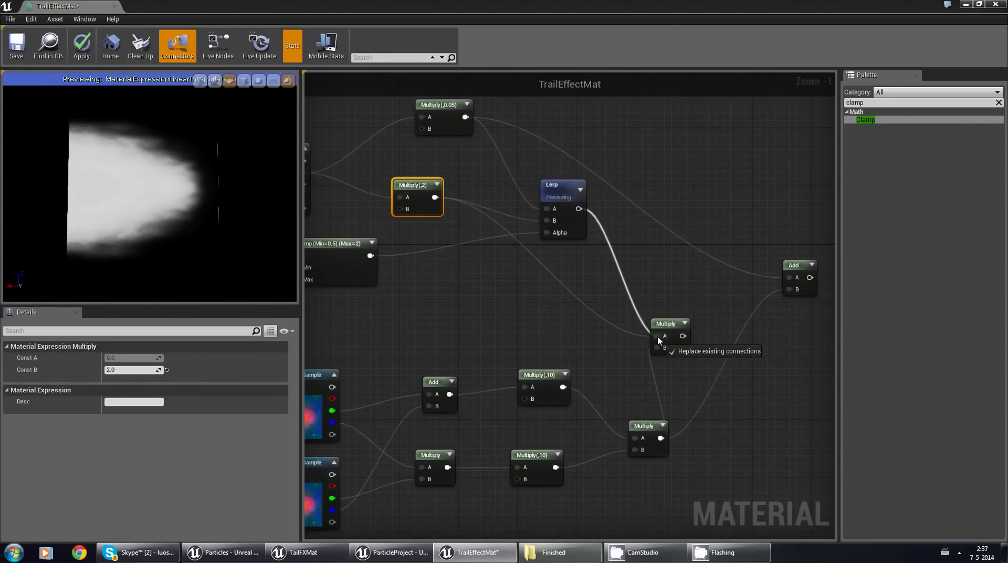
pyautogui.moveTo(658, 341); pyautogui.dragTo(659, 339)
pyautogui.moveTo(680, 291); pyautogui.dragTo(546, 247, button='right')
pyautogui.rightClick(530, 296)
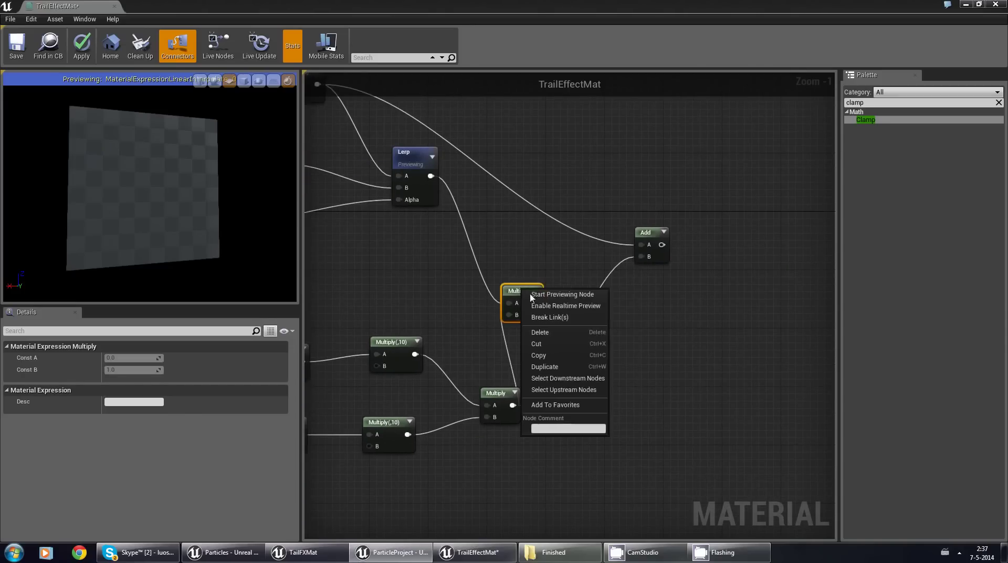
pyautogui.click(532, 294)
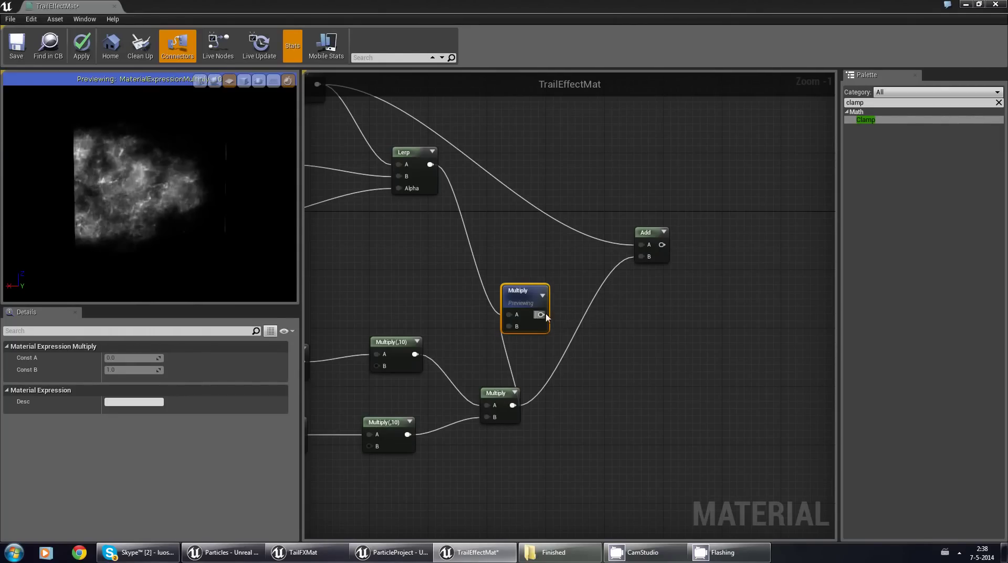
# Step: Connect the previewed Multiply's output to the final Add node's B input and preview the Add
pyautogui.moveTo(546, 313); pyautogui.dragTo(638, 257)
pyautogui.rightClick(641, 231)
pyautogui.click(658, 234)
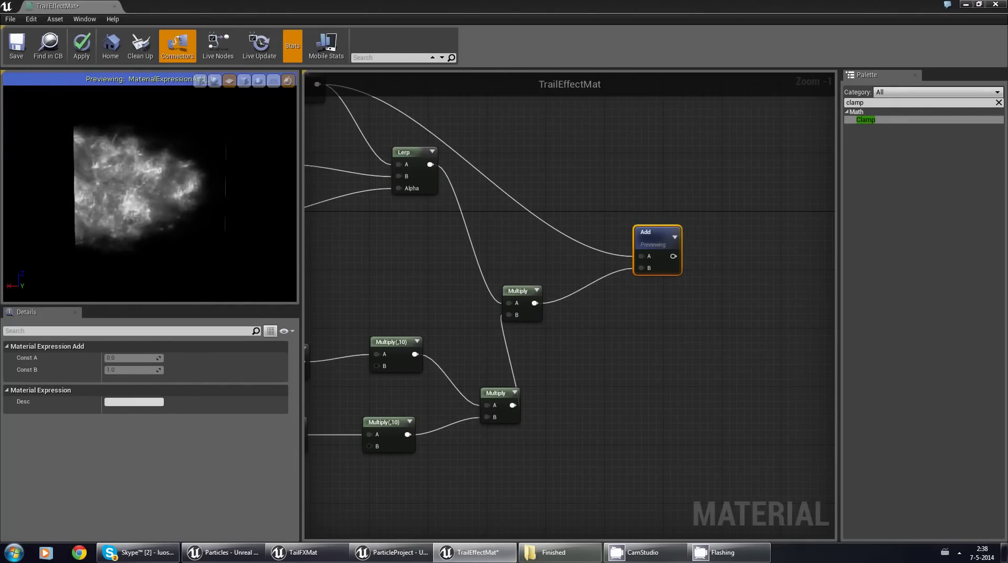
pyautogui.moveTo(173, 215)
pyautogui.mouseDown()
pyautogui.moveTo(187, 221)
pyautogui.moveTo(172, 215)
pyautogui.mouseUp()
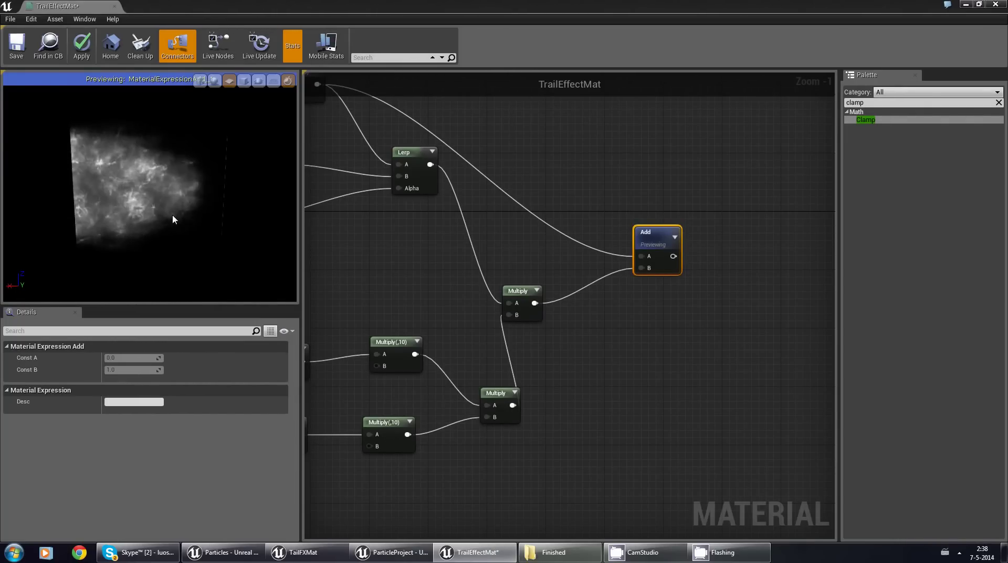
pyautogui.moveTo(401, 234); pyautogui.dragTo(505, 264, button='right')
pyautogui.moveTo(128, 223); pyautogui.dragTo(142, 207)
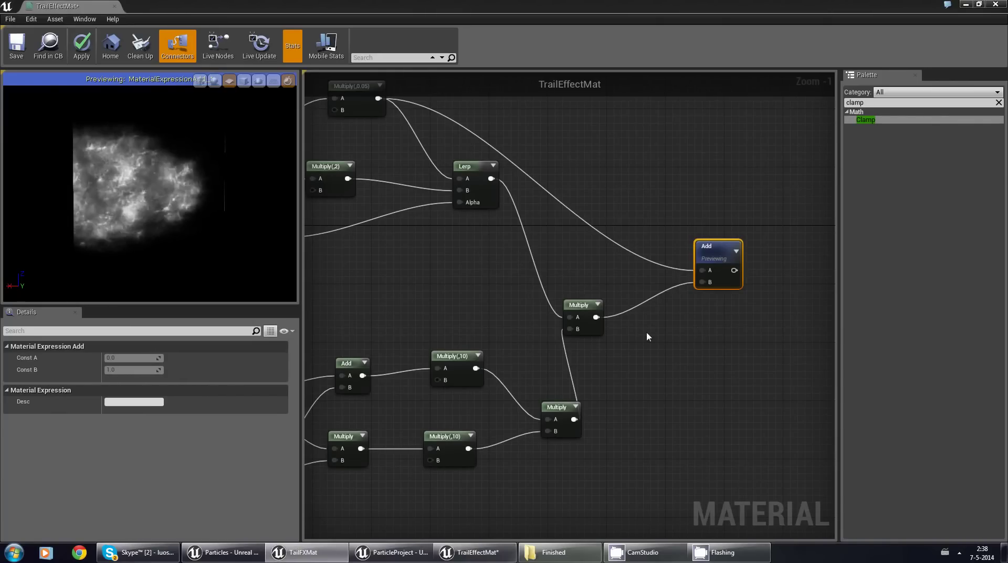
# Step: Move the whole node network farther away from the TrailEffectMat output node to make room for more nodes
pyautogui.moveTo(680, 318); pyautogui.dragTo(653, 312, button='right')
pyautogui.scroll(-1, 669, 333)
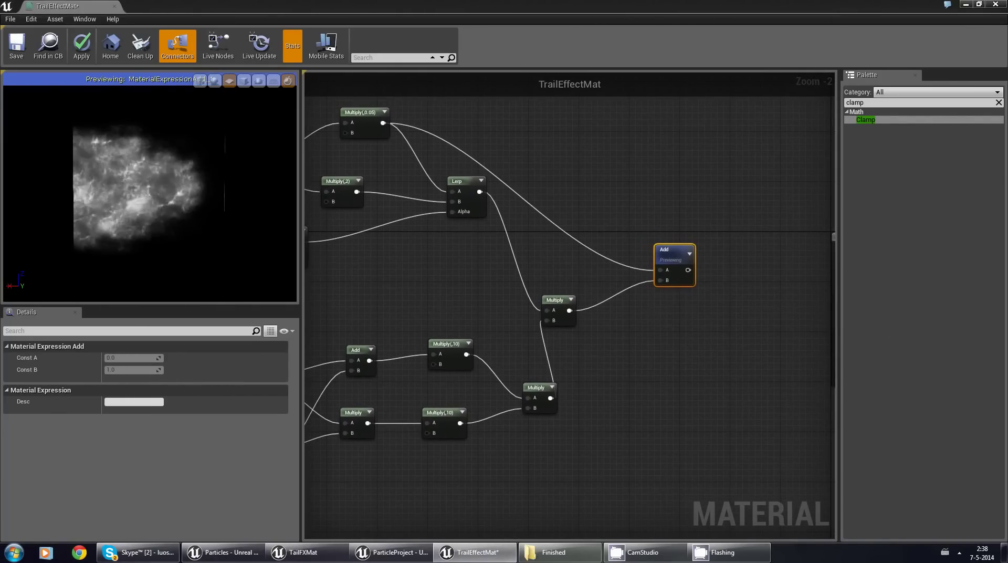
pyautogui.click(726, 308)
pyautogui.scroll(-3, 659, 304)
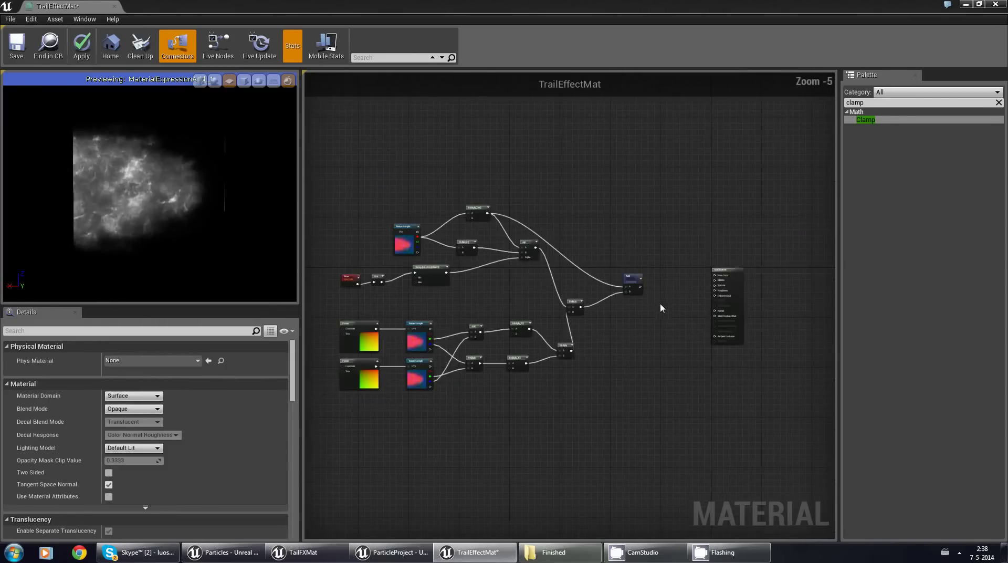
pyautogui.moveTo(497, 338); pyautogui.dragTo(590, 292, button='right')
pyautogui.moveTo(356, 137); pyautogui.dragTo(740, 338)
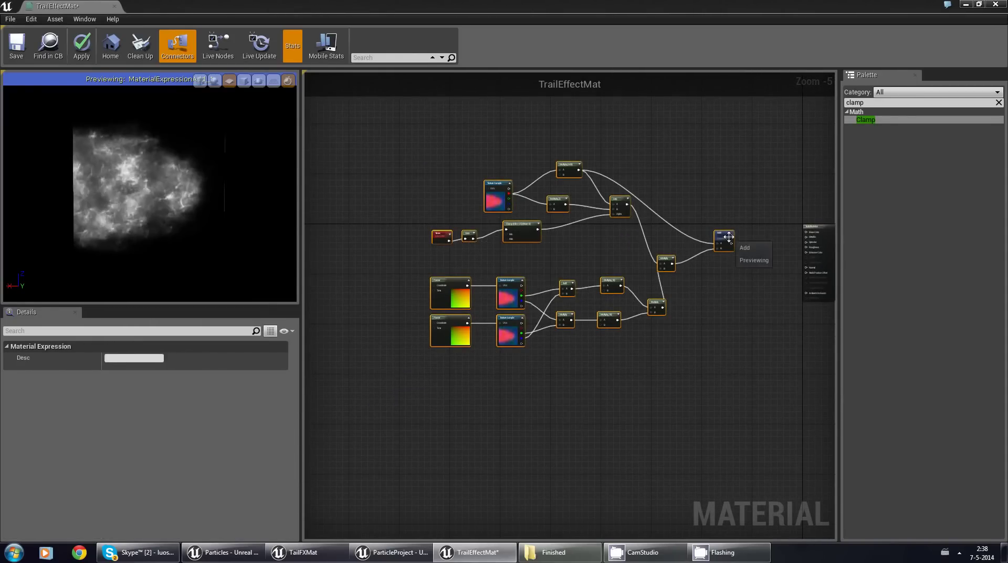
pyautogui.moveTo(728, 237); pyautogui.dragTo(571, 260)
pyautogui.click(670, 273)
# Step: Add a Multiply node after the final Add and connect the Add output to its A input
pyautogui.scroll(3, 603, 266)
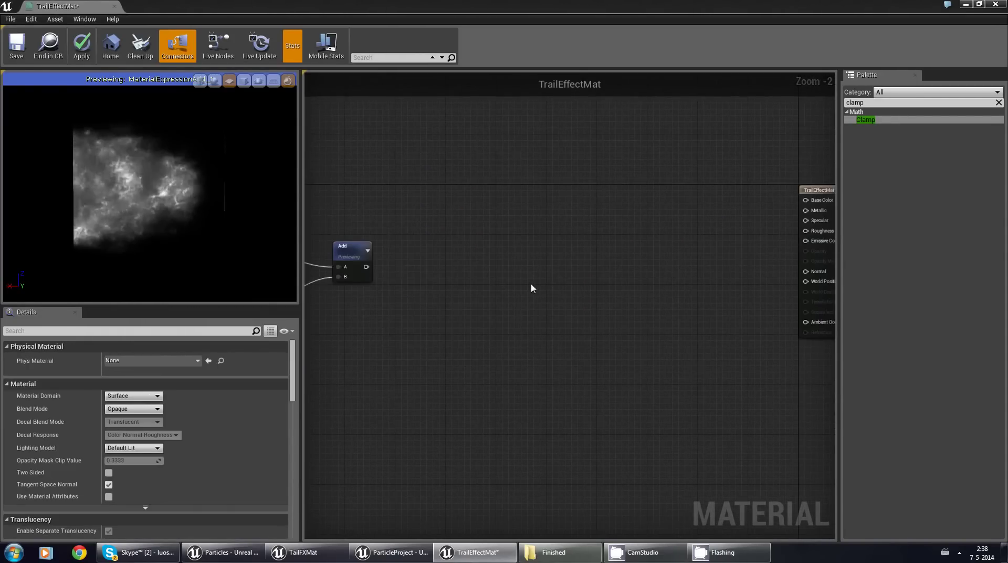
pyautogui.click(500, 264)
pyautogui.scroll(1, 464, 280)
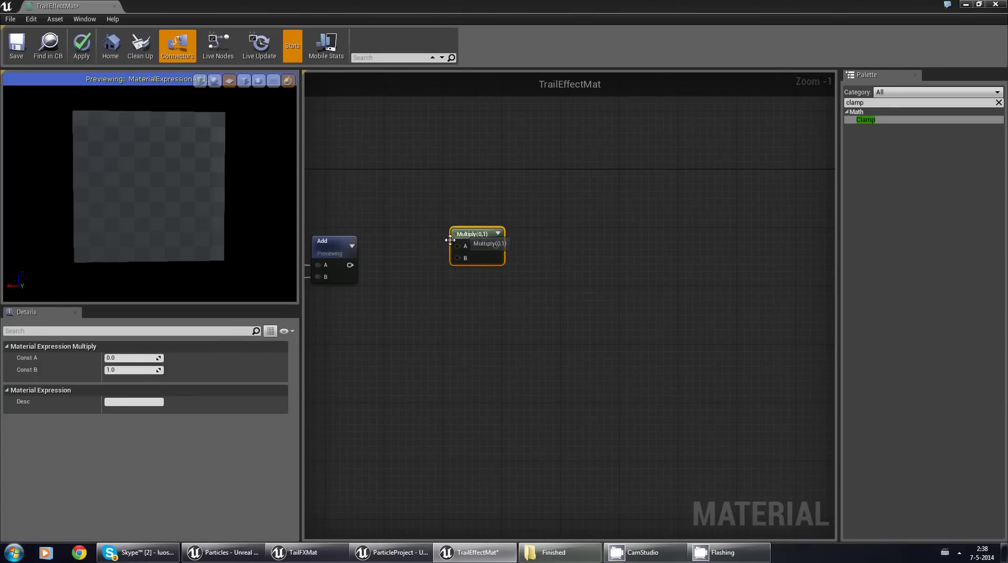
pyautogui.moveTo(346, 272); pyautogui.dragTo(388, 264)
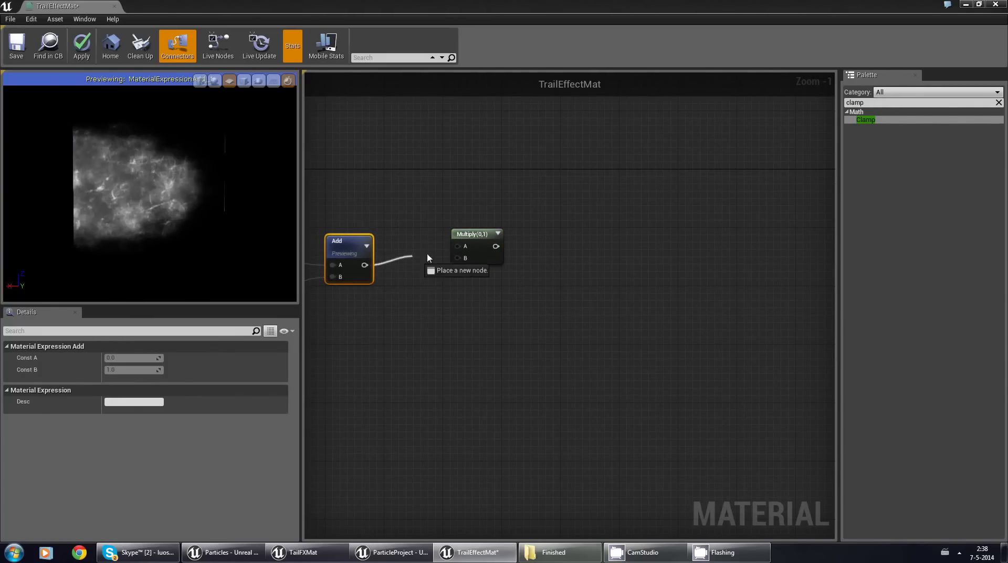
pyautogui.moveTo(455, 247); pyautogui.dragTo(456, 247)
# Step: Set the new Multiply node's Const B to 10 and preview the node
pyautogui.click(469, 252)
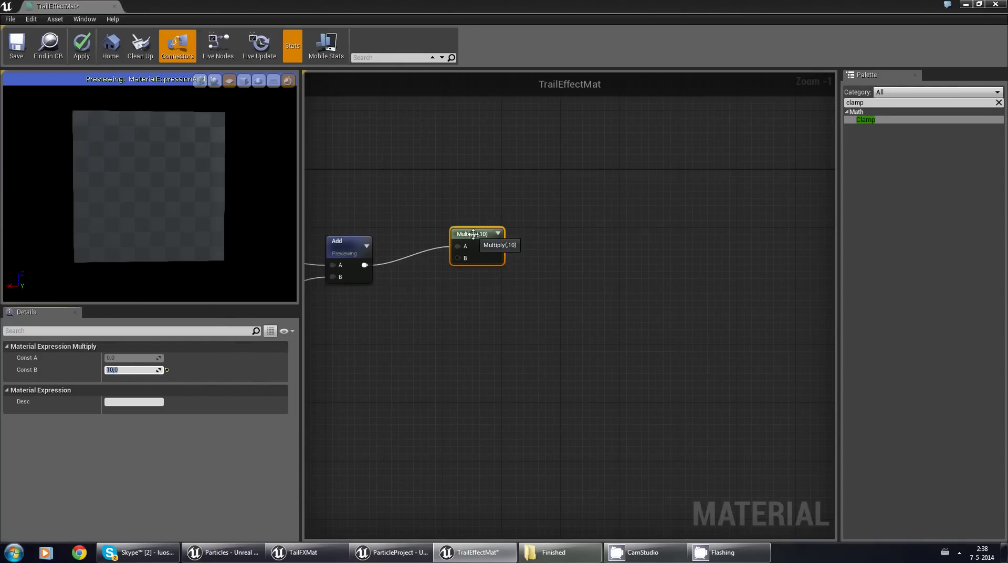
pyautogui.rightClick(474, 234)
pyautogui.click(506, 239)
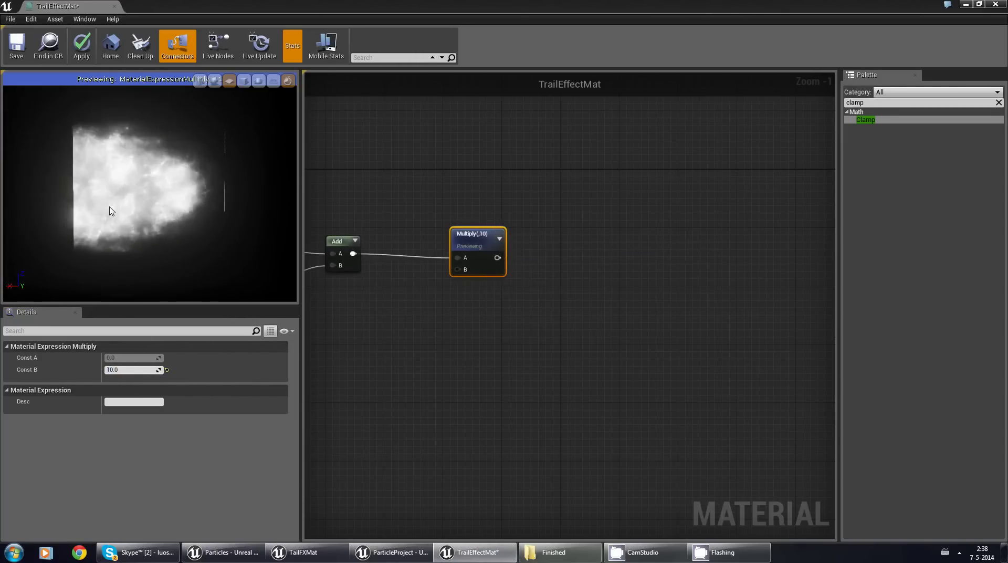
pyautogui.moveTo(121, 210); pyautogui.dragTo(88, 207)
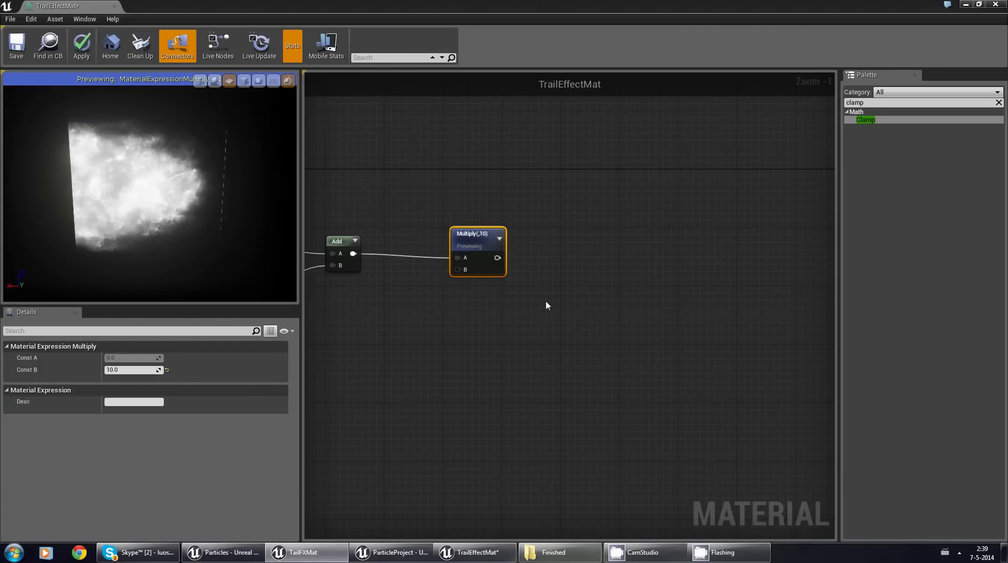
# Step: Review the node network from the texture samples through the Lerp and noise branches to the final Multiply
pyautogui.rightClick(545, 305)
pyautogui.click(668, 260)
pyautogui.moveTo(614, 268); pyautogui.dragTo(693, 297, button='right')
pyautogui.scroll(-1, 497, 339)
pyautogui.moveTo(412, 381); pyautogui.dragTo(588, 360, button='right')
pyautogui.moveTo(520, 400); pyautogui.dragTo(659, 369, button='right')
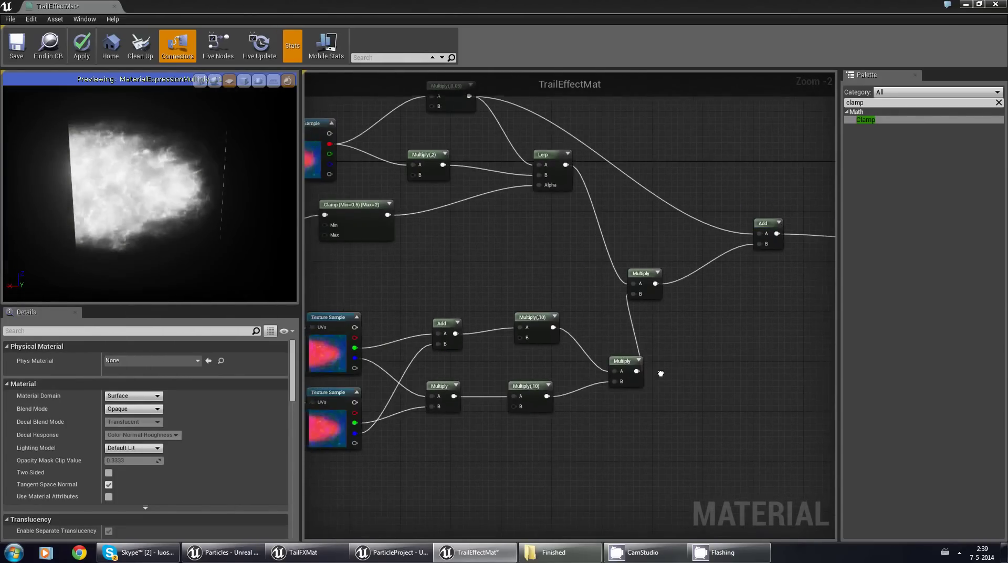
pyautogui.moveTo(355, 385); pyautogui.dragTo(471, 356, button='right')
pyautogui.moveTo(440, 426); pyautogui.dragTo(544, 391, button='right')
pyautogui.scroll(-1, 545, 391)
pyautogui.moveTo(662, 370); pyautogui.dragTo(502, 395, button='right')
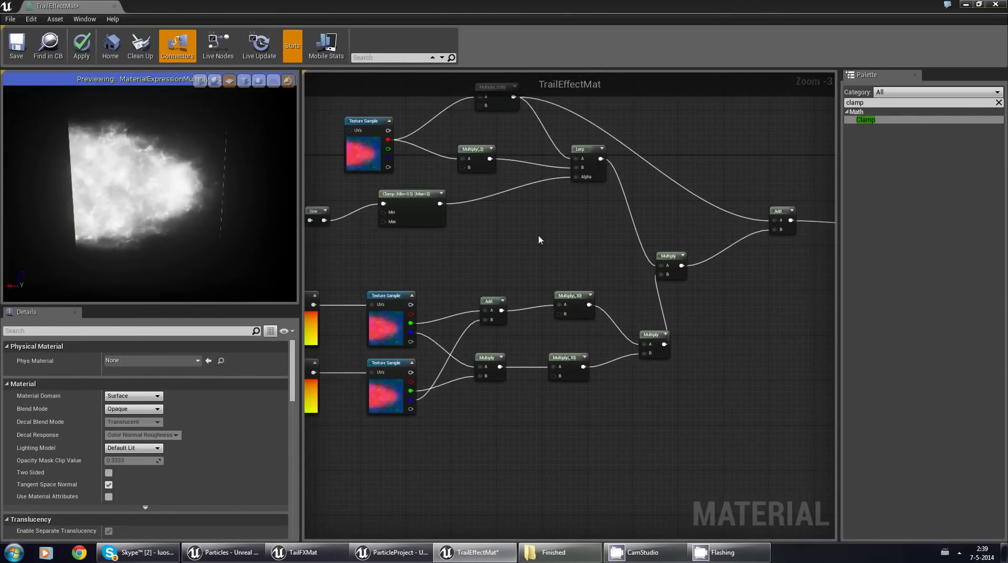
pyautogui.moveTo(508, 226); pyautogui.dragTo(467, 260, button='right')
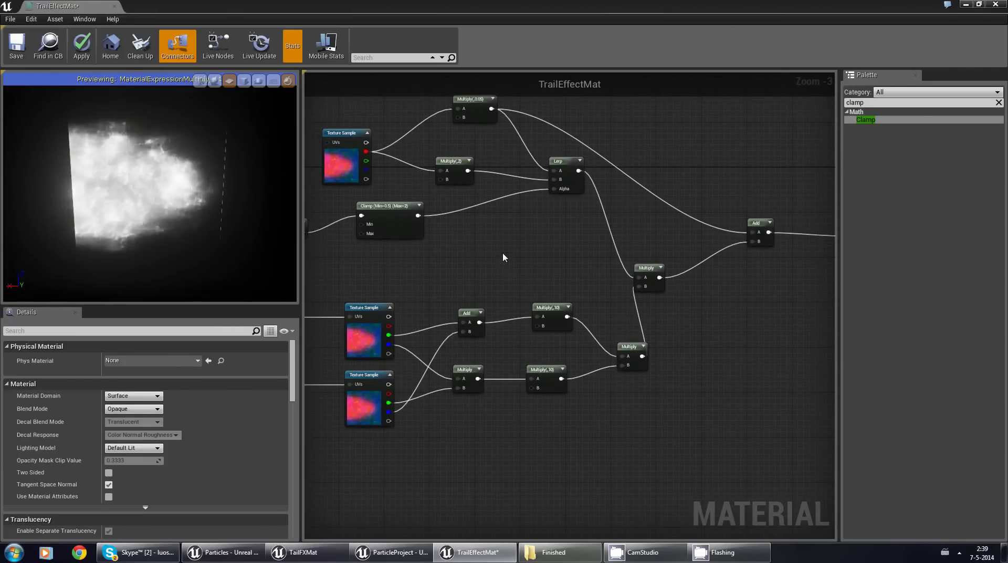
pyautogui.moveTo(566, 277); pyautogui.dragTo(305, 291, button='right')
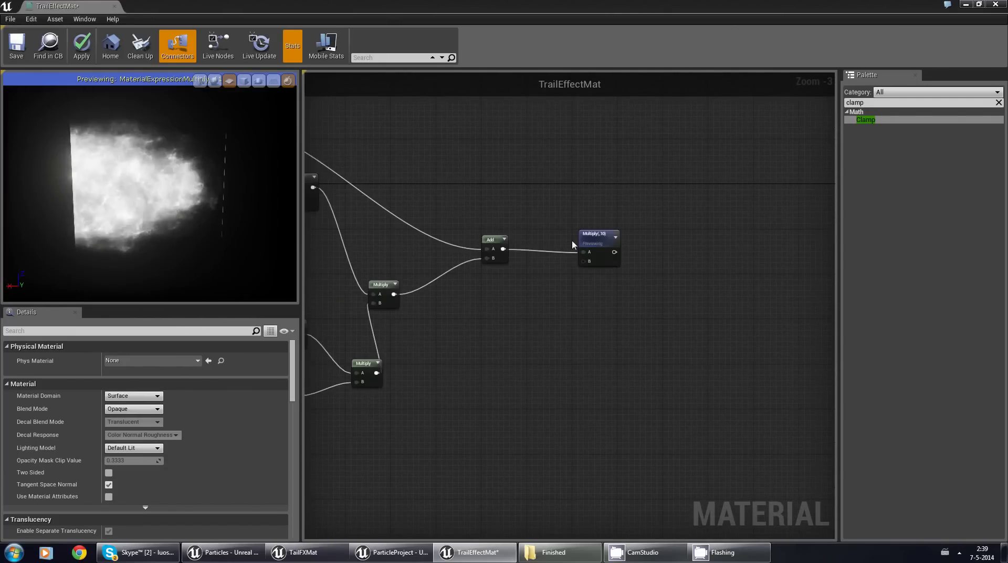
# Step: Find the ParticleColor expression and place it between the final Multiply and the material output node
pyautogui.moveTo(648, 200); pyautogui.dragTo(475, 229, button='right')
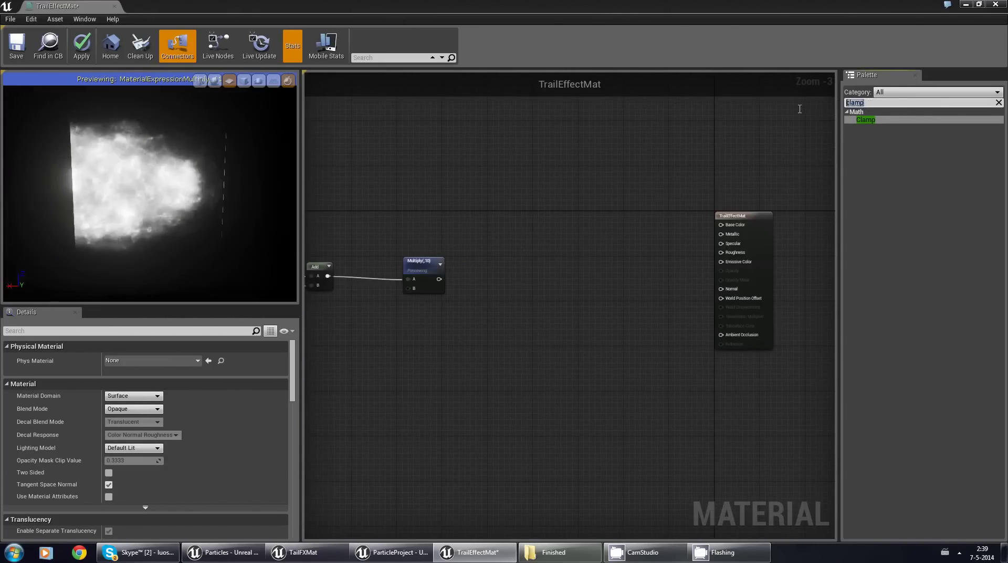
pyautogui.write('particle')
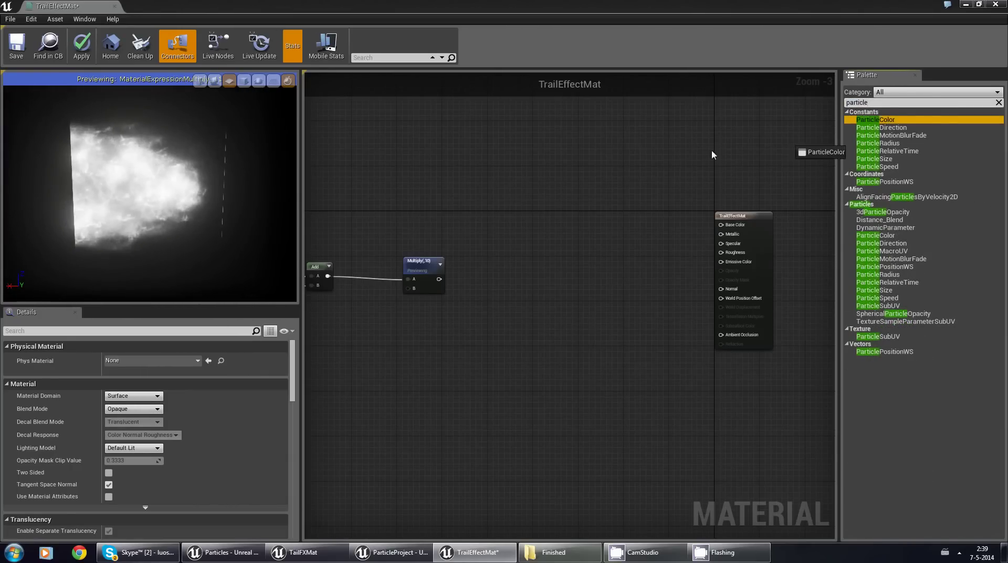
pyautogui.moveTo(711, 154); pyautogui.dragTo(543, 208)
pyautogui.scroll(1, 591, 235)
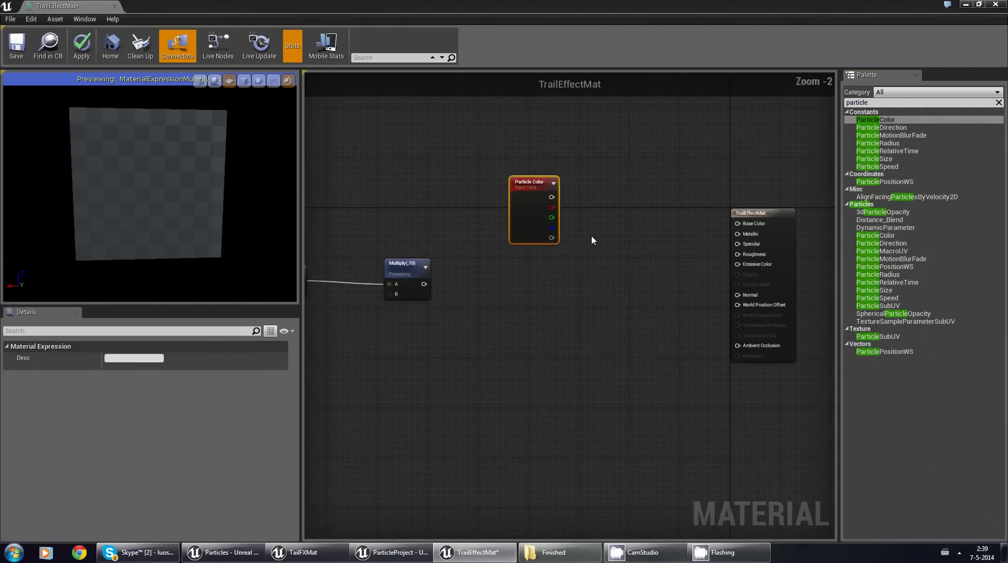
# Step: Add two Multiply nodes, one above the other, between the Particle Color node and the material output node
pyautogui.click(598, 227)
pyautogui.click(610, 298)
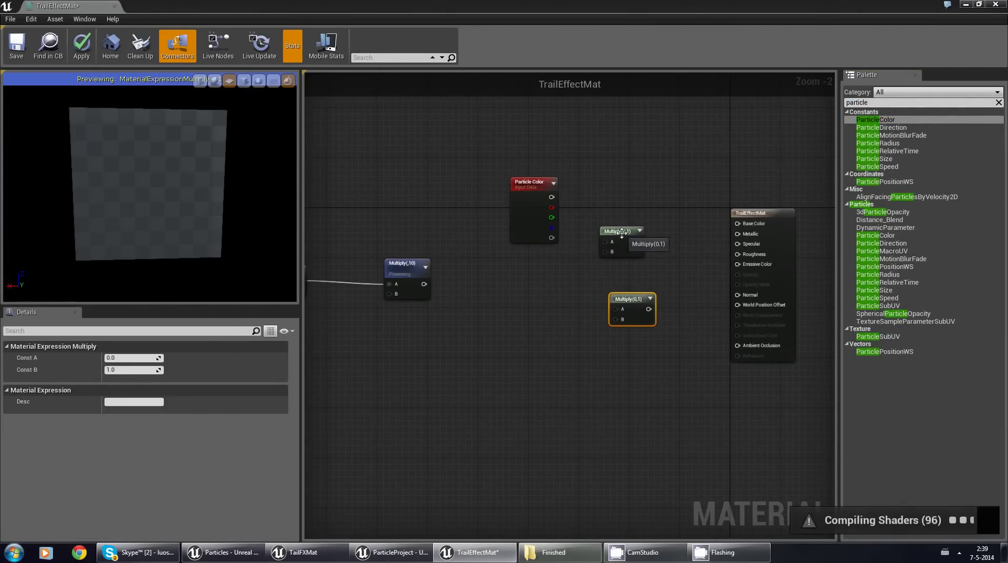
pyautogui.moveTo(618, 237); pyautogui.dragTo(623, 220)
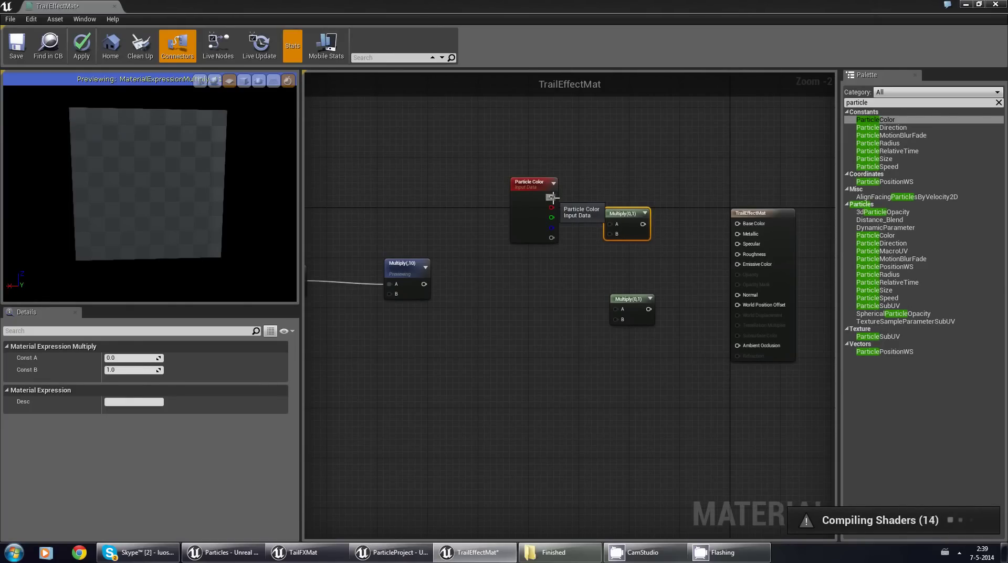
# Step: Connect Particle Color's RGB output to the upper Multiply's A input and the times-10 Multiply's output to its B input
pyautogui.moveTo(551, 197); pyautogui.dragTo(609, 222)
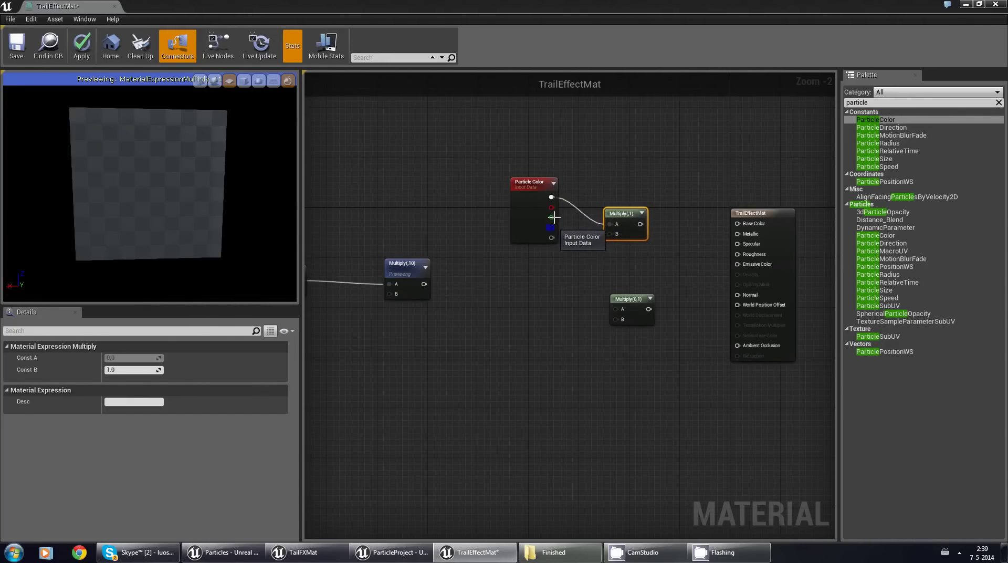
pyautogui.moveTo(423, 283); pyautogui.dragTo(465, 284)
pyautogui.moveTo(609, 239); pyautogui.dragTo(609, 236)
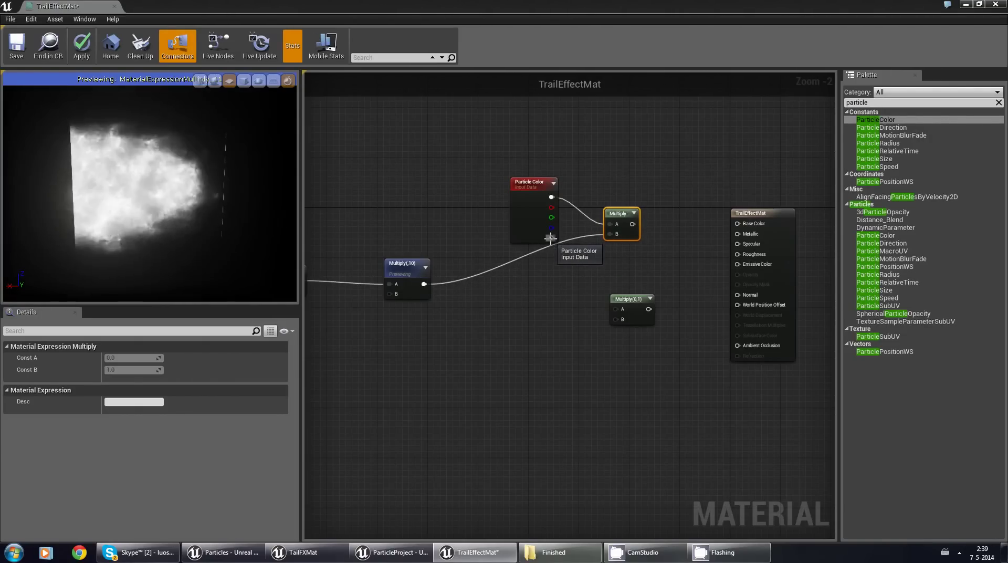
# Step: Connect Particle Color's alpha output to the lower Multiply's A input and the times-10 Multiply's output to its B input
pyautogui.moveTo(550, 238); pyautogui.dragTo(554, 245)
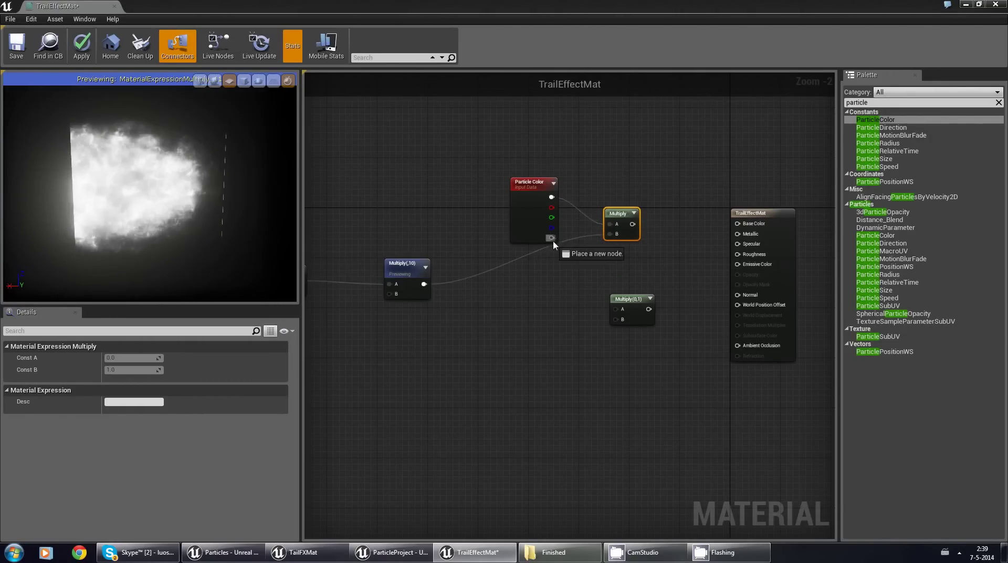
pyautogui.moveTo(617, 309); pyautogui.dragTo(615, 307)
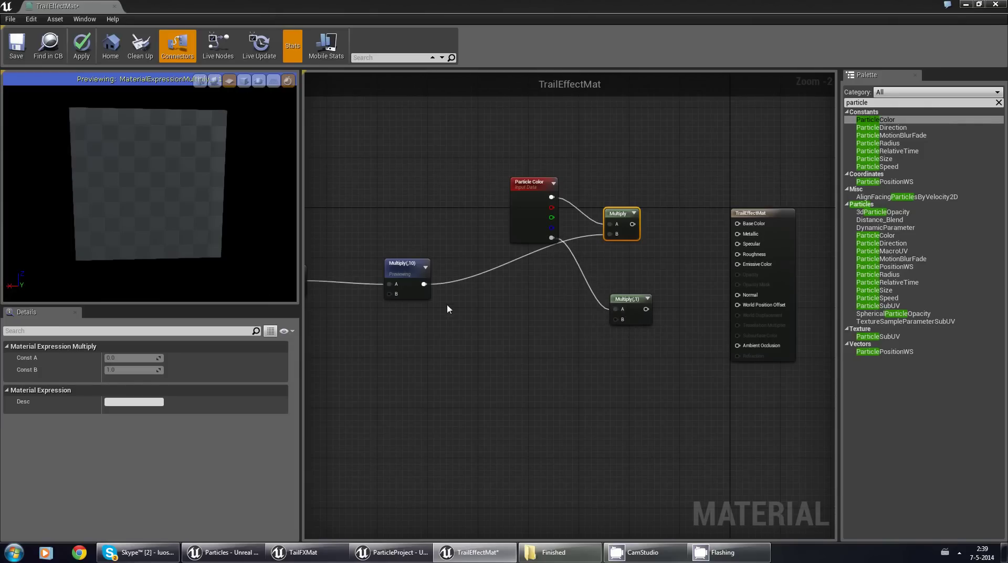
pyautogui.moveTo(450, 295); pyautogui.dragTo(615, 320)
# Step: Set the material's Blend Mode to Additive and its Lighting Model to Unlit
pyautogui.click(679, 334)
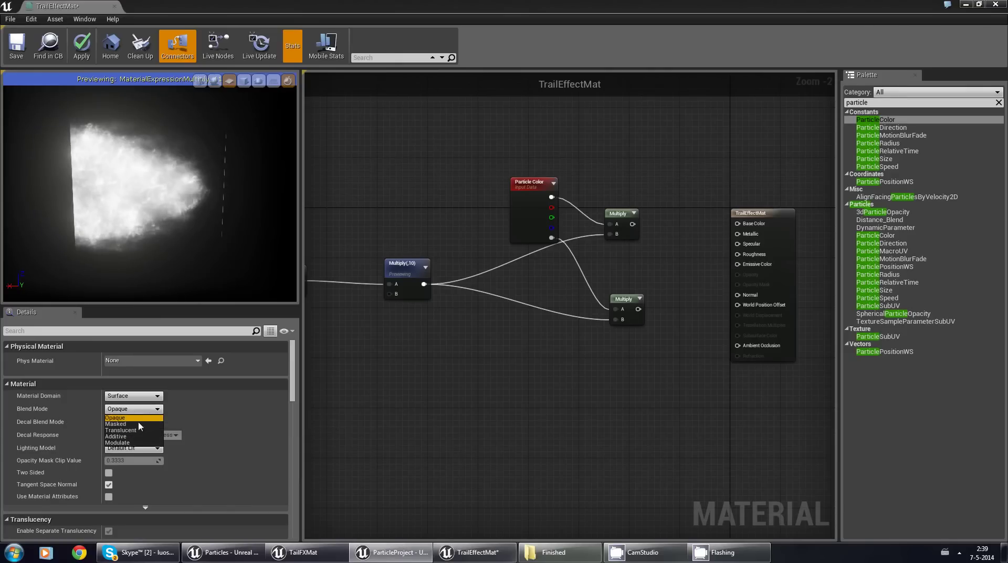
pyautogui.click(139, 436)
pyautogui.click(135, 449)
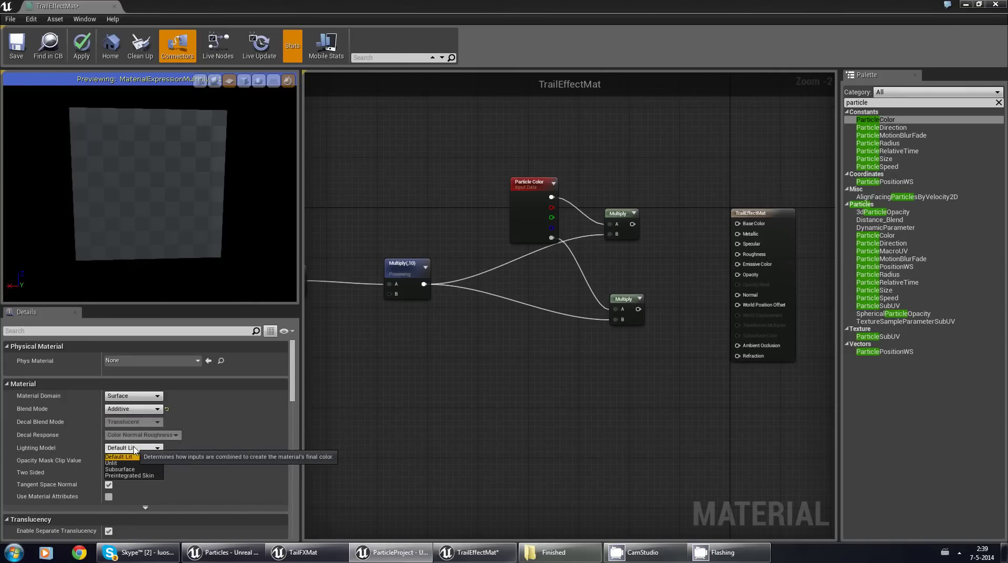
pyautogui.click(132, 464)
# Step: Connect the upper Multiply to the material's Emissive Color and the lower Multiply to its Opacity
pyautogui.moveTo(691, 393); pyautogui.dragTo(515, 407, button='right')
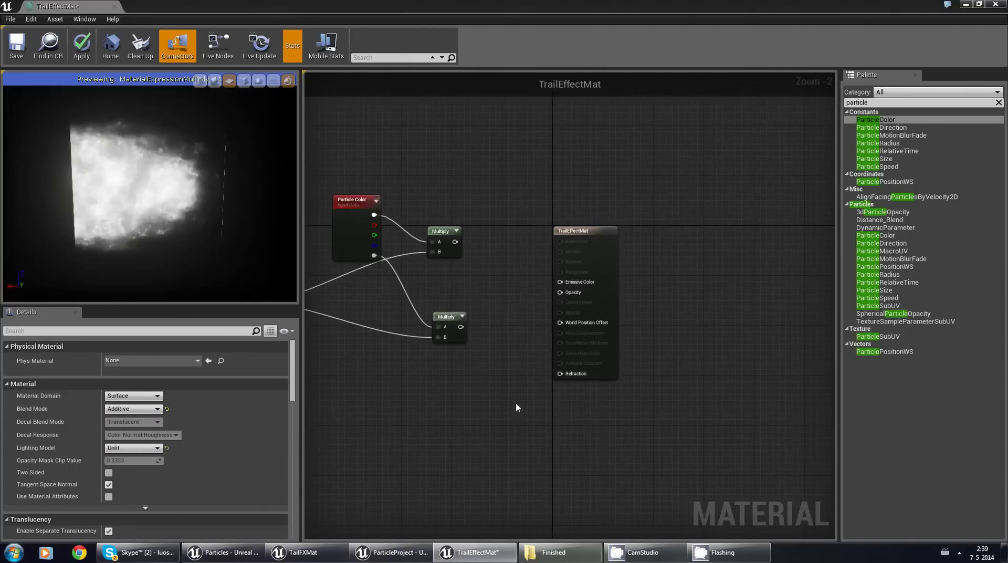
pyautogui.scroll(1, 516, 350)
pyautogui.moveTo(497, 300); pyautogui.dragTo(557, 306, button='right')
pyautogui.moveTo(507, 230); pyautogui.dragTo(630, 277)
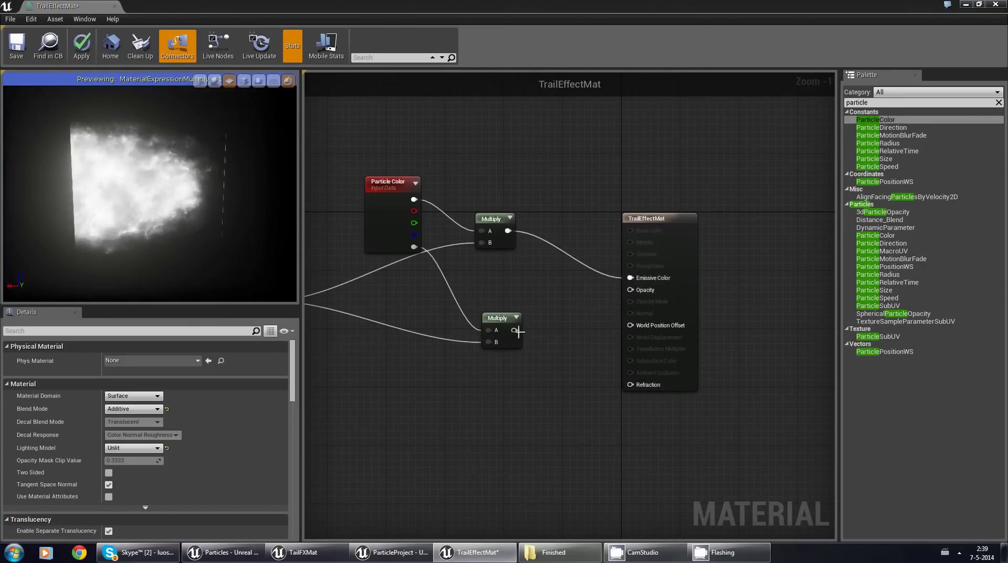
pyautogui.moveTo(514, 329); pyautogui.dragTo(630, 290)
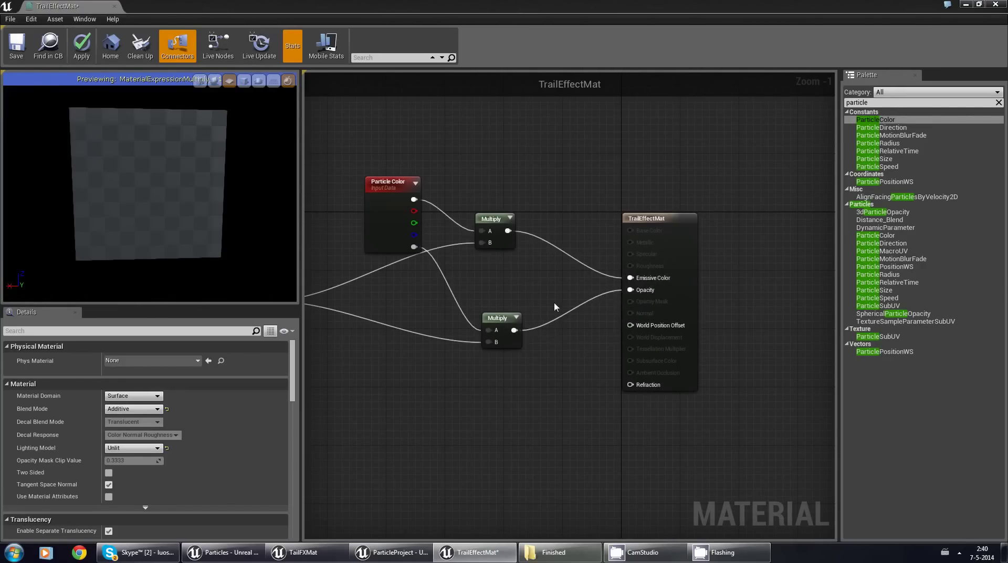
# Step: Stop previewing the times-10 Multiply node so the preview displays the complete material
pyautogui.moveTo(414, 287); pyautogui.dragTo(708, 263, button='right')
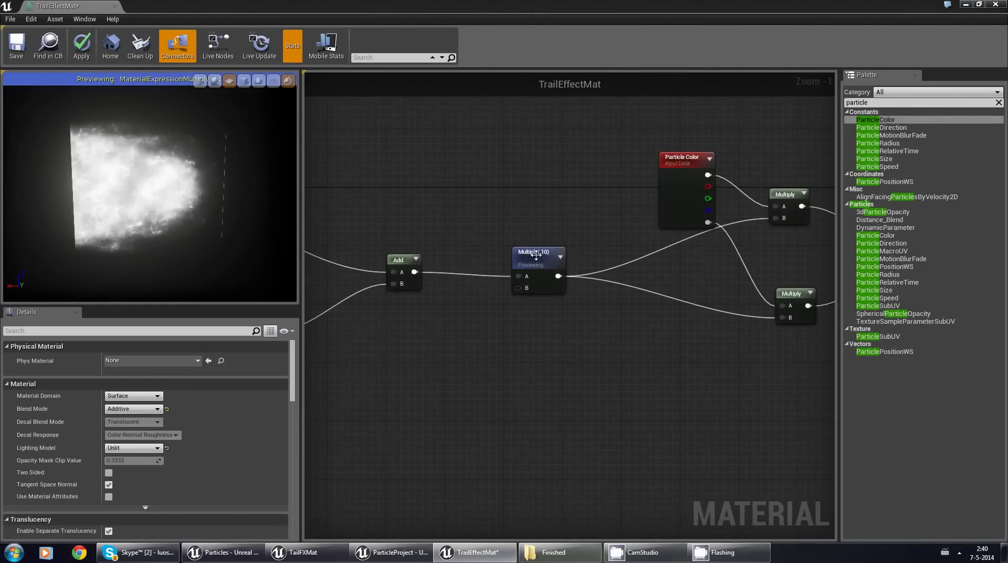
pyautogui.rightClick(522, 254)
pyautogui.click(555, 257)
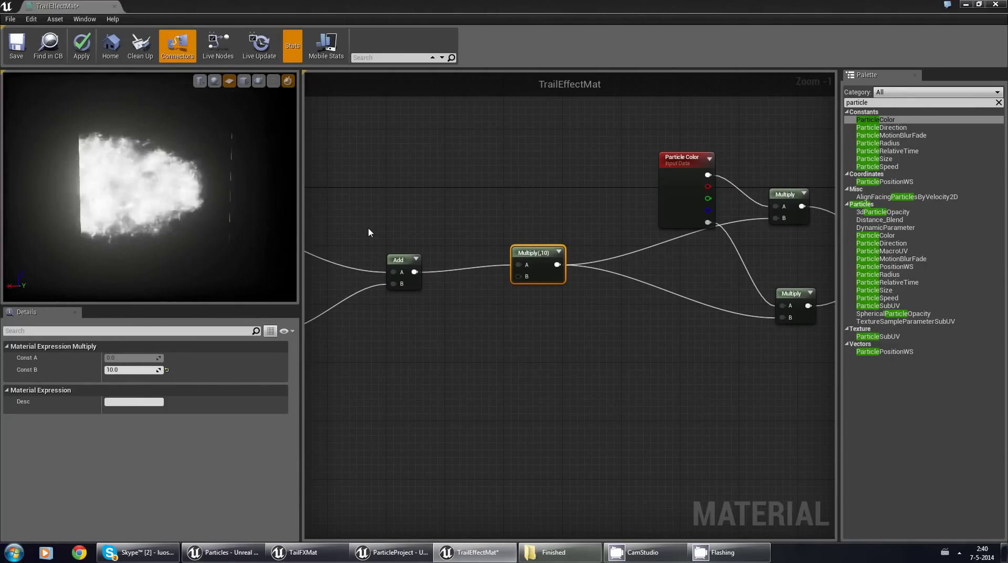
pyautogui.moveTo(102, 213)
pyautogui.mouseDown()
pyautogui.moveTo(126, 210)
pyautogui.moveTo(112, 213)
pyautogui.mouseUp()
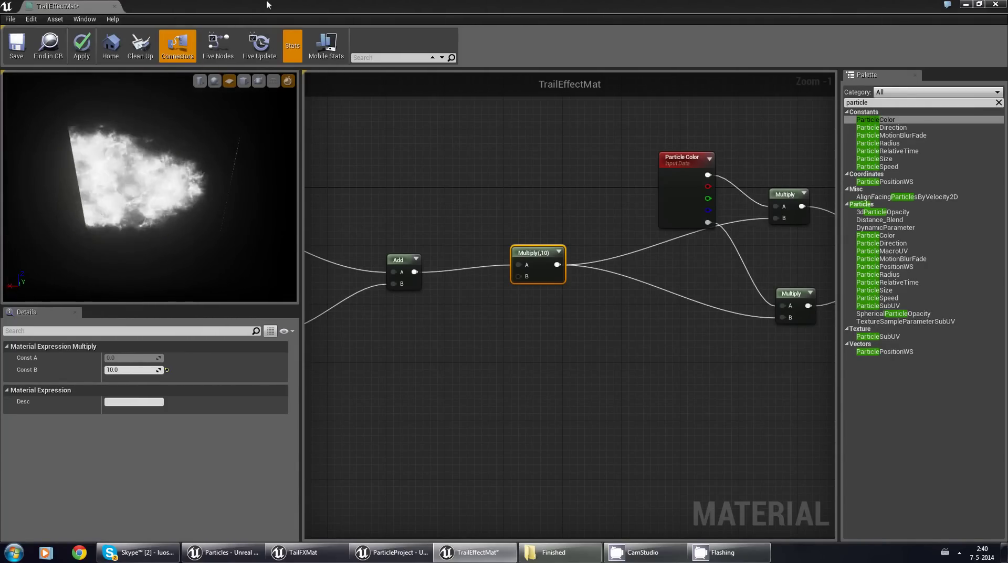
# Step: Use the ParticleTailFX02 mesh from the Meshes folder as the material's preview mesh and inspect the trail on it
pyautogui.moveTo(298, 7); pyautogui.dragTo(614, 49)
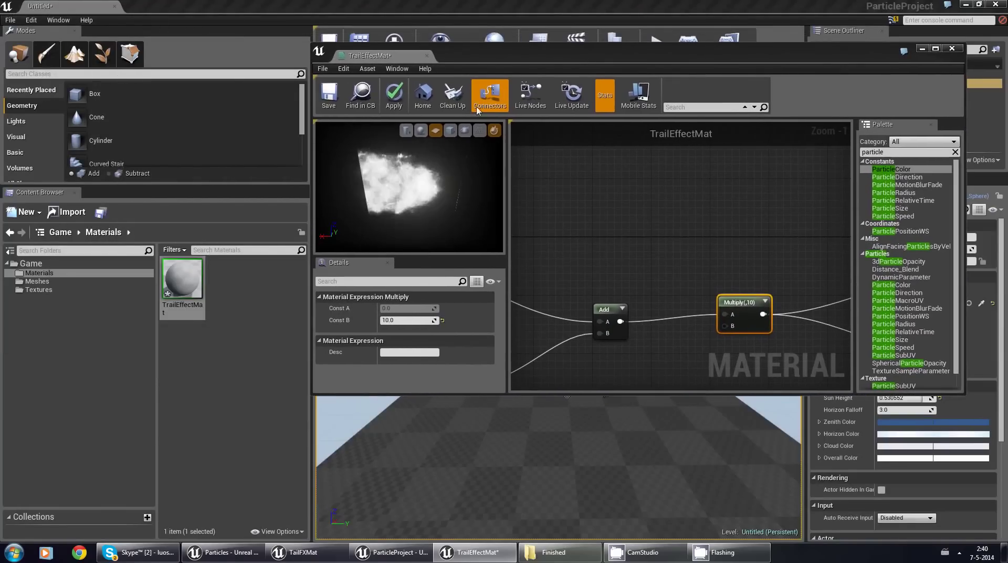
pyautogui.click(37, 282)
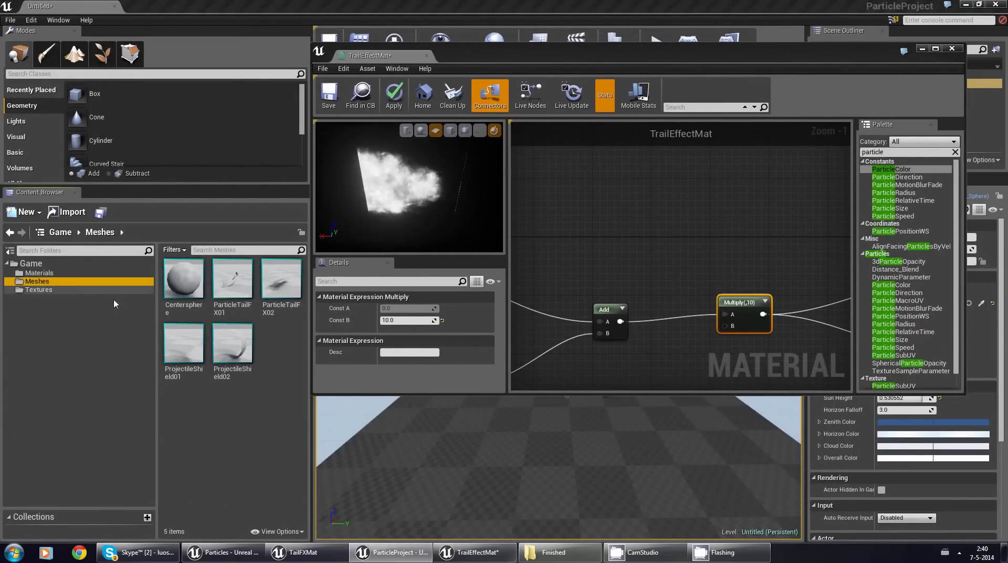
pyautogui.click(281, 284)
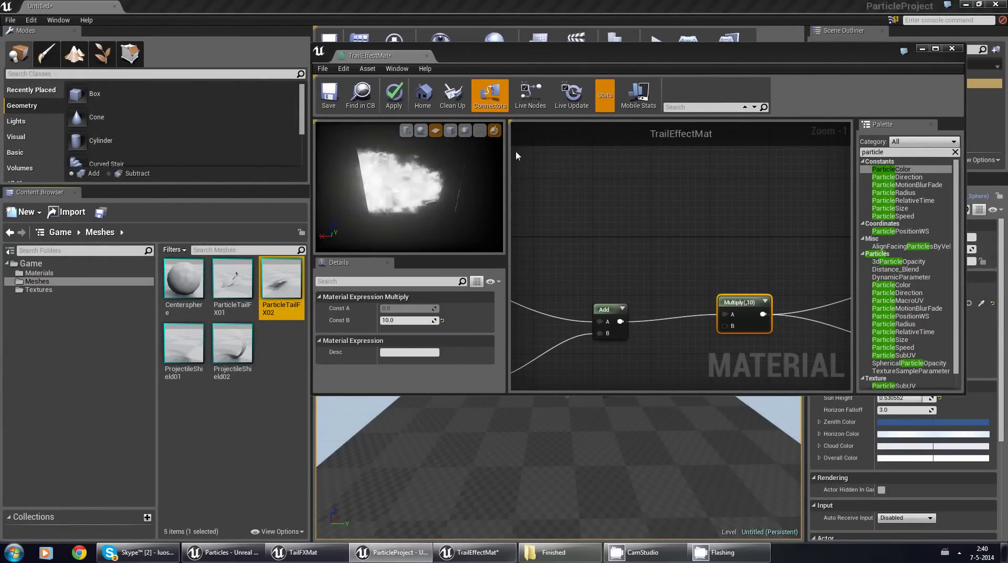
pyautogui.click(465, 132)
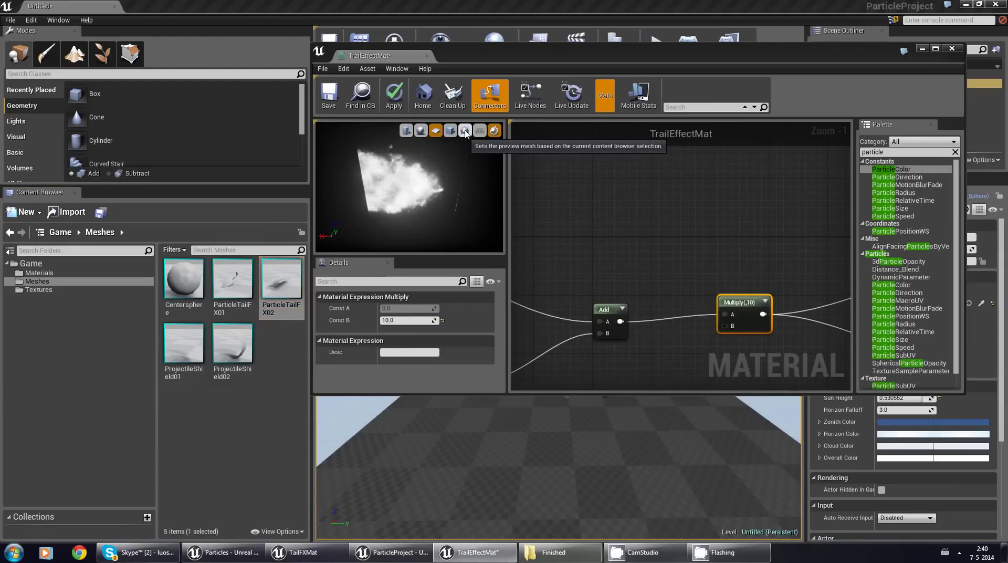
pyautogui.doubleClick(596, 57)
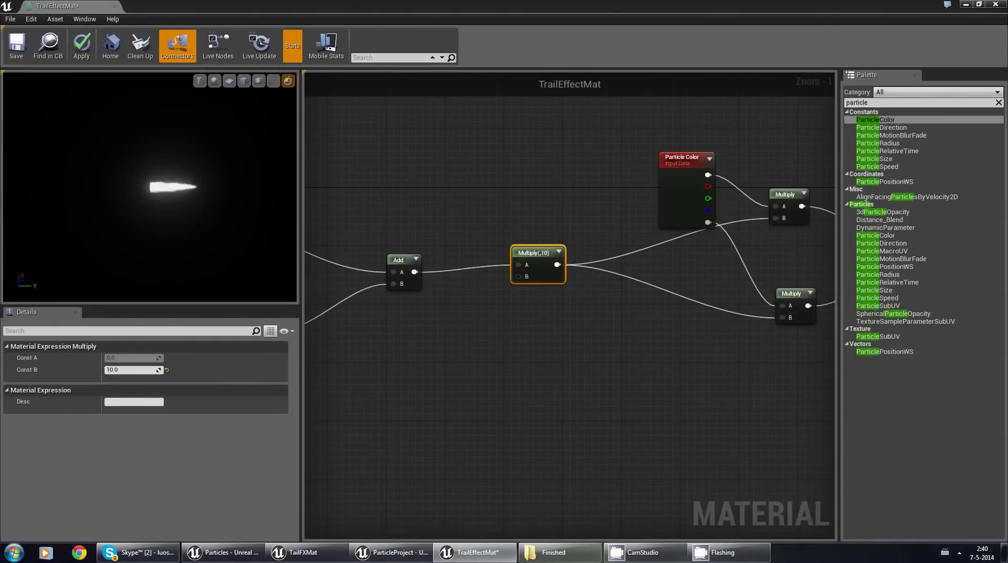
pyautogui.moveTo(149, 186); pyautogui.dragTo(149, 158, button='right')
pyautogui.moveTo(149, 187); pyautogui.dragTo(213, 187)
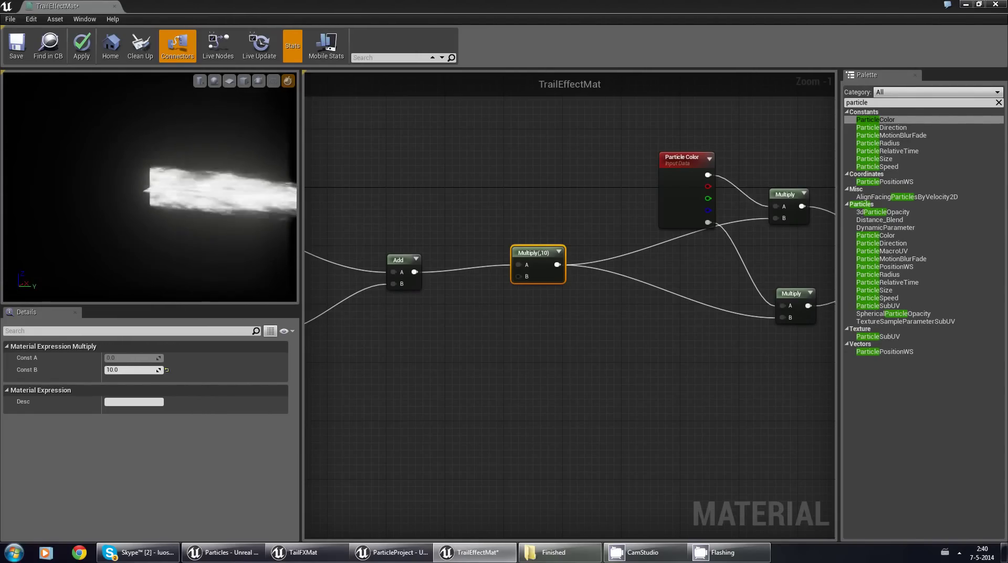
# Step: Make the TrailEffectMat material Two Sided and save it
pyautogui.click(445, 319)
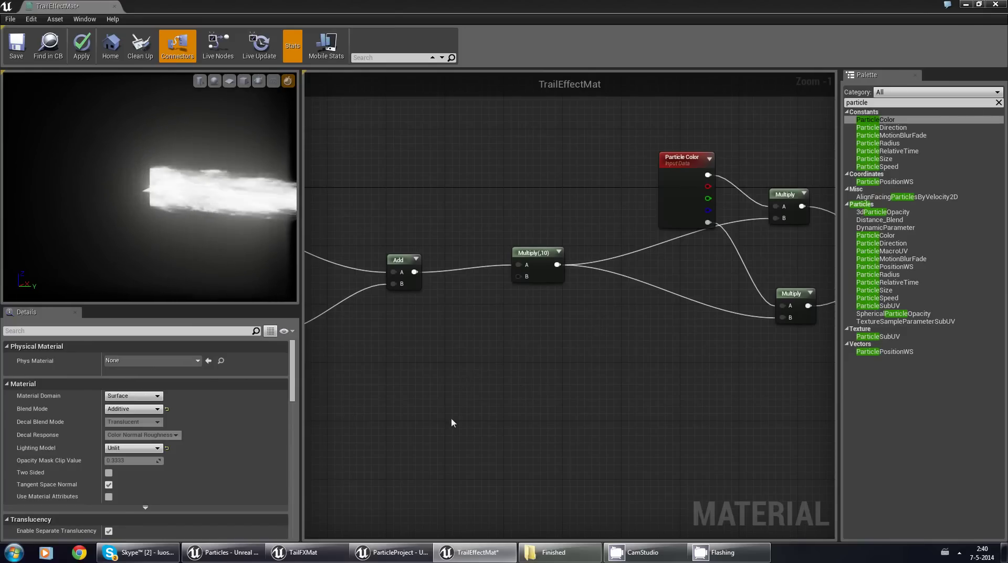
pyautogui.click(109, 473)
pyautogui.moveTo(184, 257); pyautogui.dragTo(252, 262)
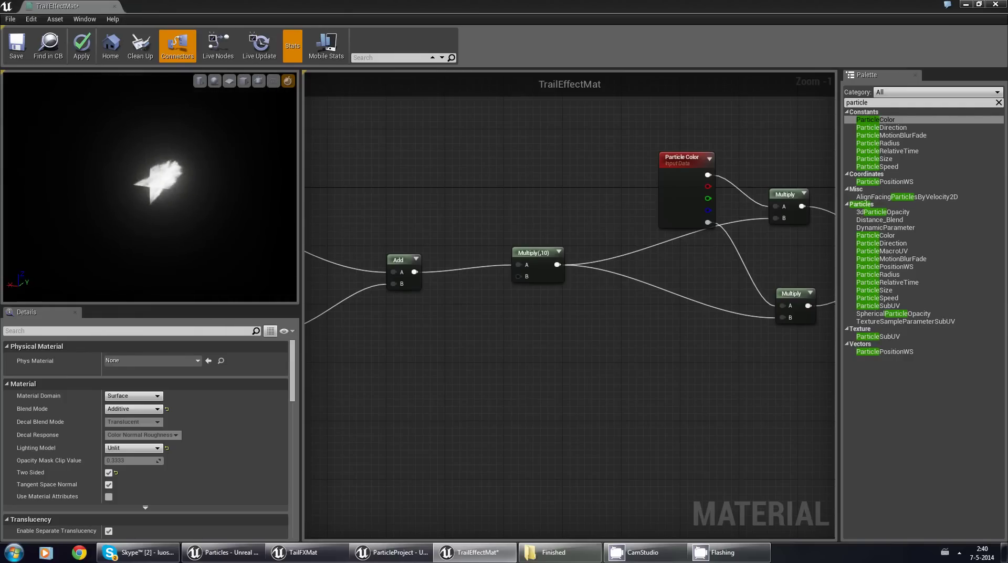
pyautogui.click(16, 44)
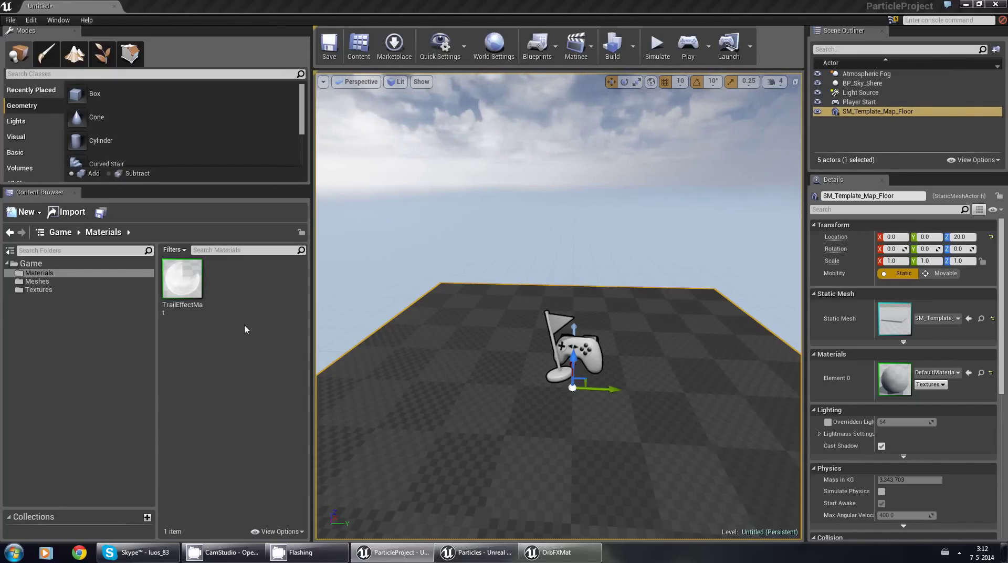
# Step: Create a copy of the TrailEffectMat material in the Materials folder
pyautogui.click(186, 282)
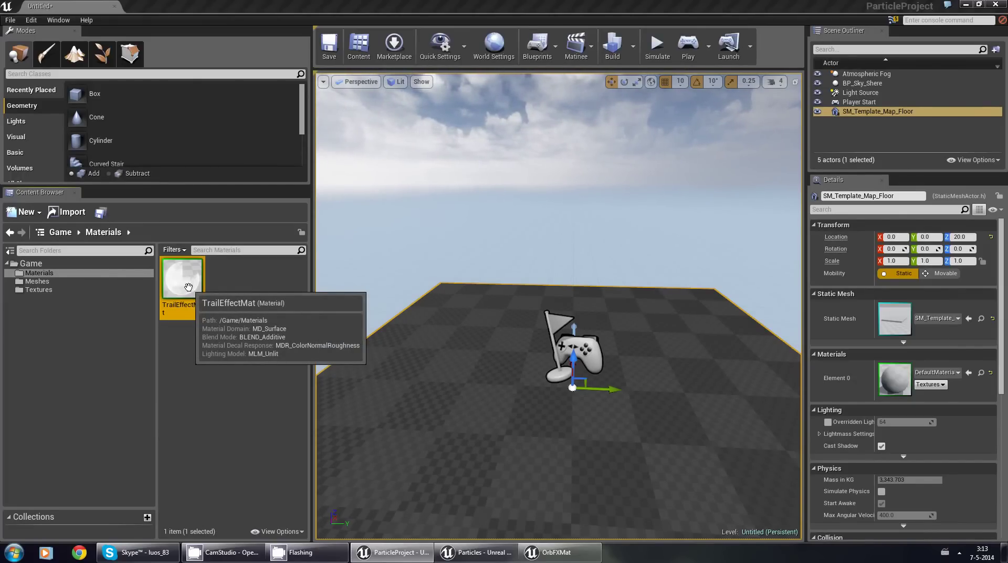
pyautogui.rightClick(188, 286)
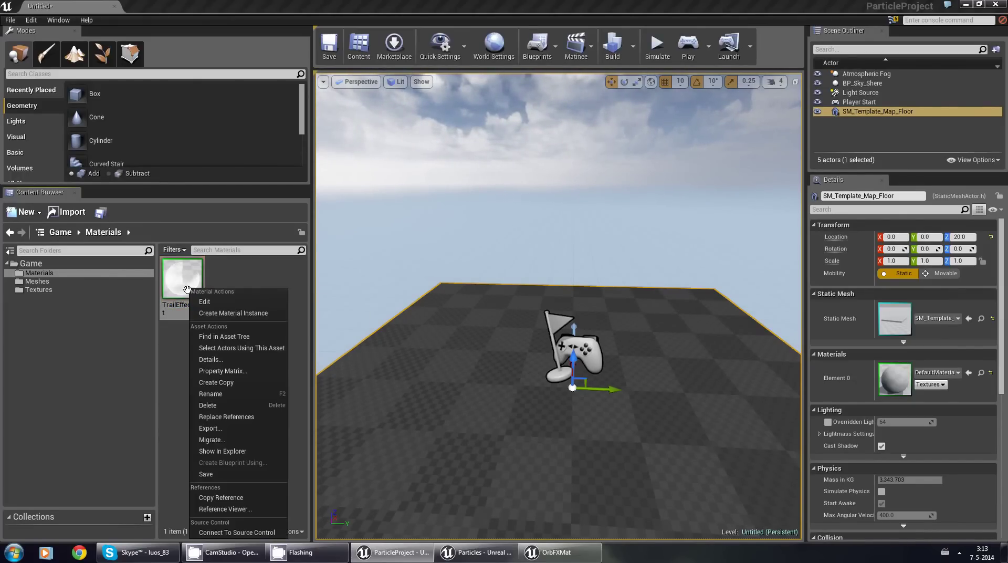
pyautogui.click(230, 381)
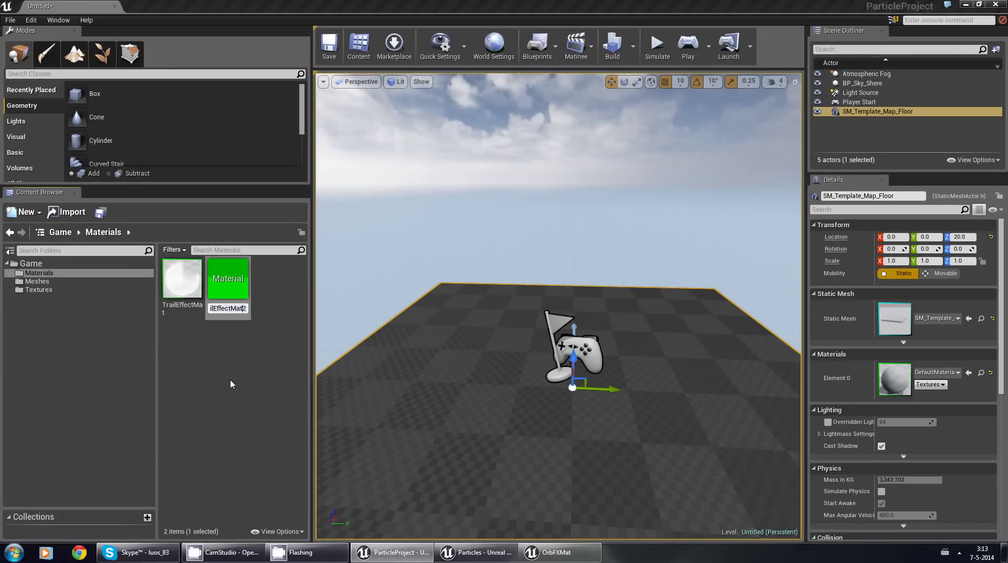
# Step: Name the copied material OrbEffectMat
pyautogui.press('Home')
pyautogui.press('Right')
pyautogui.press('Right')
pyautogui.press('Right')
pyautogui.press('Right')
pyautogui.press('Right')
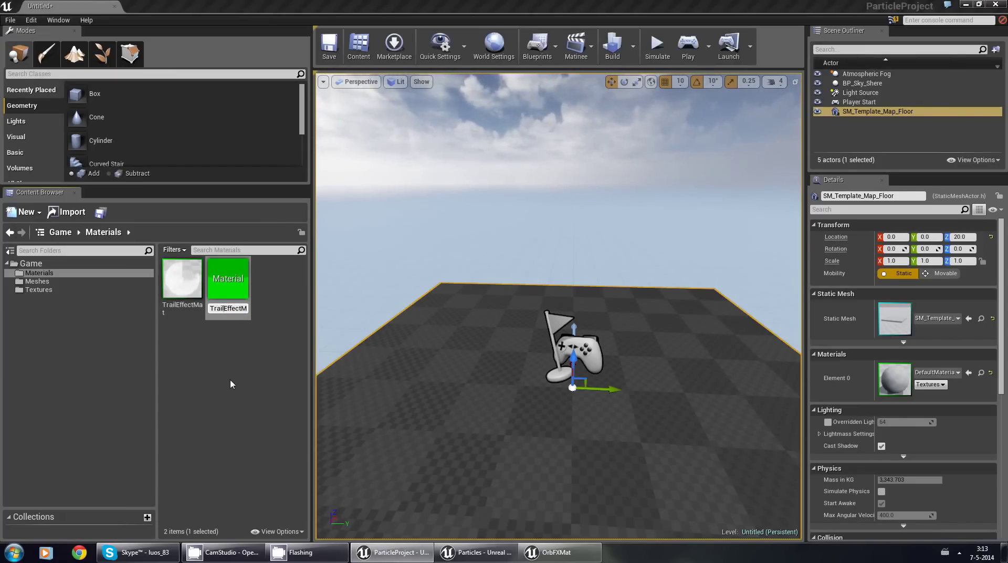
pyautogui.press('BackSpace')
pyautogui.press('BackSpace')
pyautogui.press('BackSpace')
pyautogui.press('BackSpace')
pyautogui.press('BackSpace')
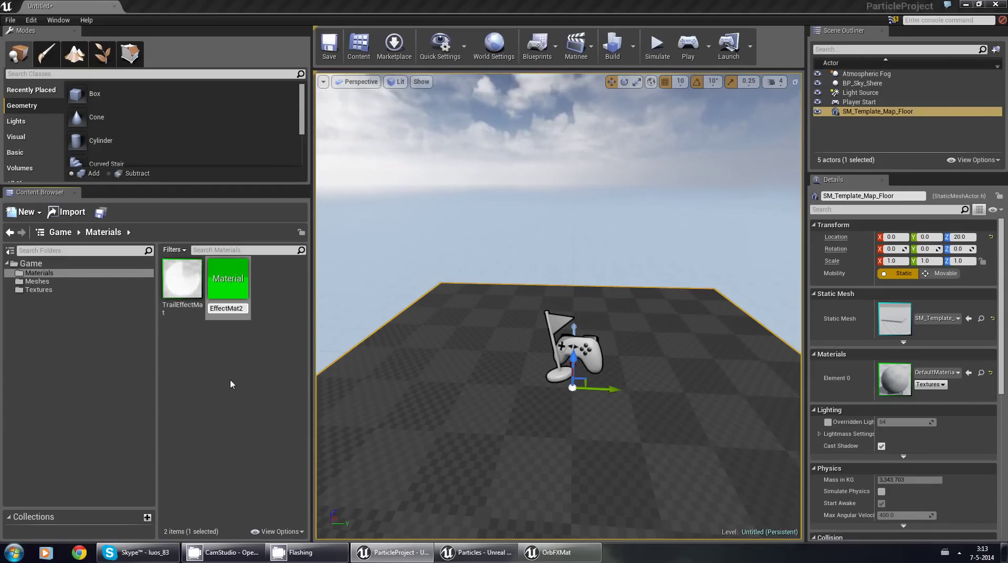
pyautogui.write('Orb')
pyautogui.press('End')
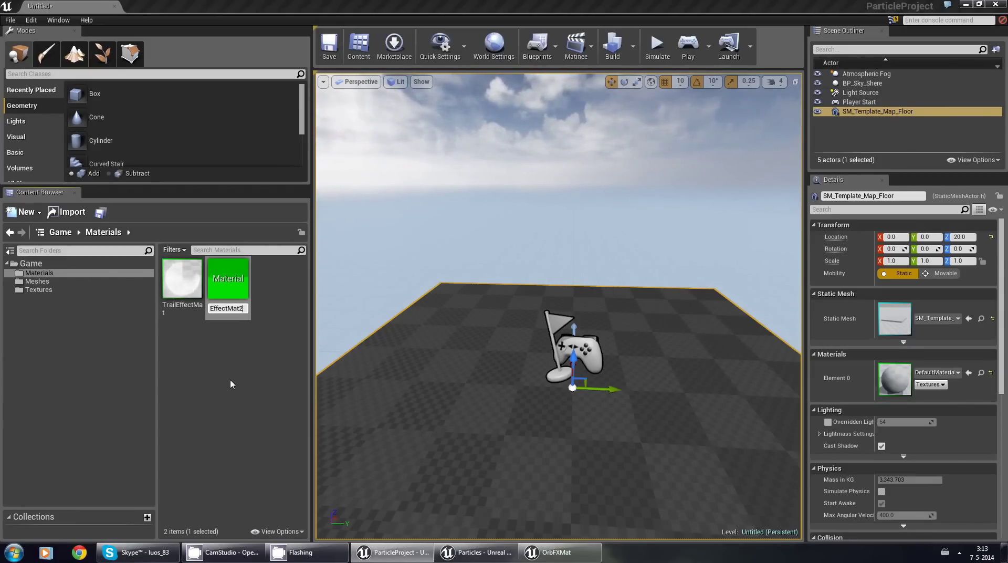
pyautogui.press('BackSpace')
pyautogui.press('Home')
pyautogui.write('Orb')
pyautogui.press('Return')
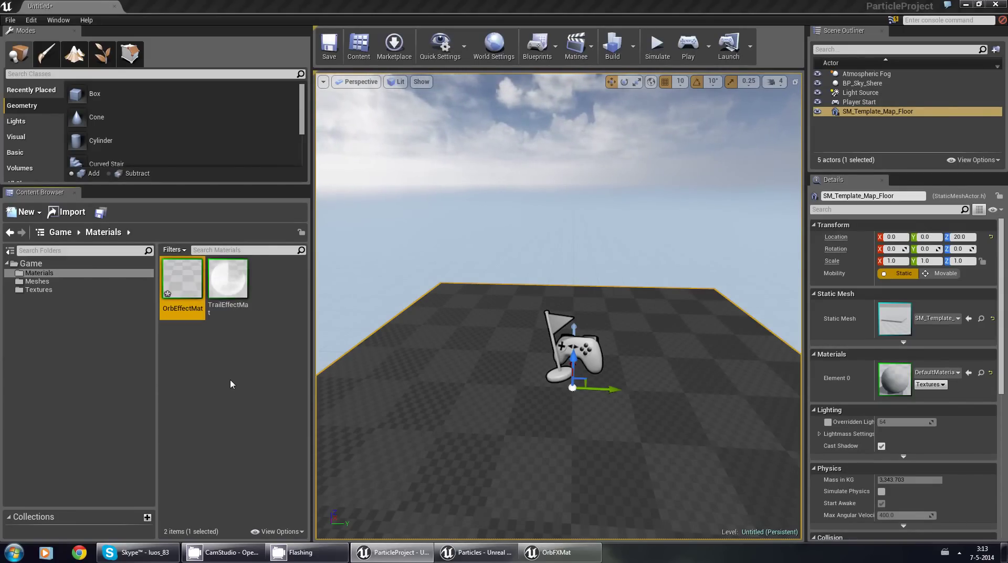
# Step: Open OrbEffectMat for editing and preview it on a plane
pyautogui.doubleClick(199, 297)
pyautogui.moveTo(423, 178); pyautogui.dragTo(665, 191, button='right')
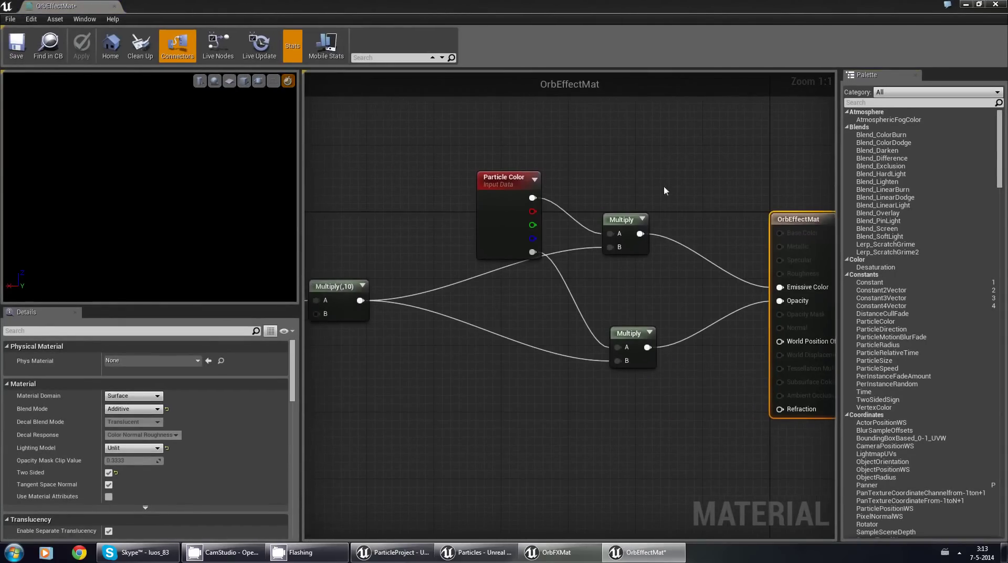
pyautogui.moveTo(431, 295); pyautogui.dragTo(570, 362, button='right')
pyautogui.scroll(-4, 464, 319)
pyautogui.moveTo(464, 319); pyautogui.dragTo(663, 287, button='right')
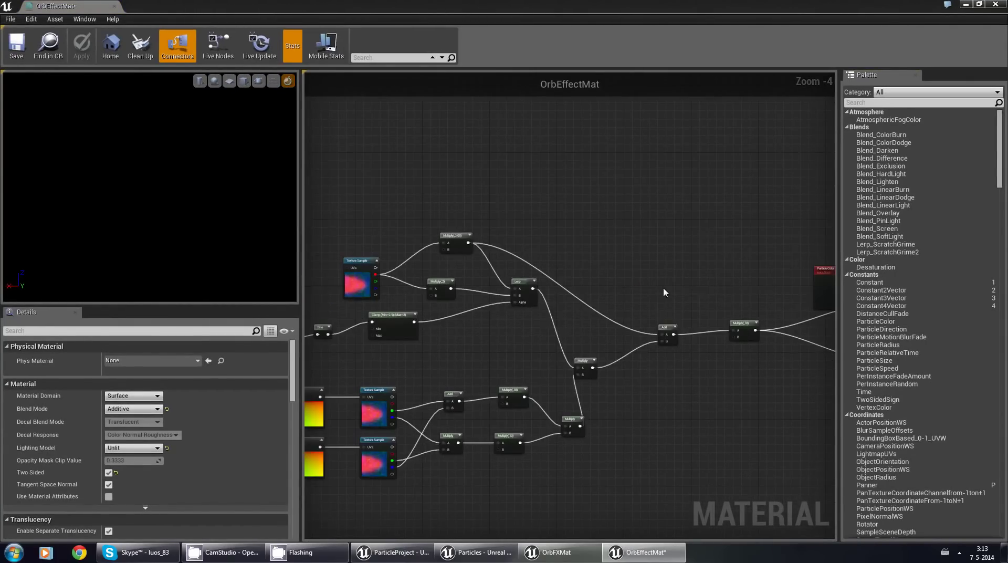
pyautogui.scroll(3, 506, 330)
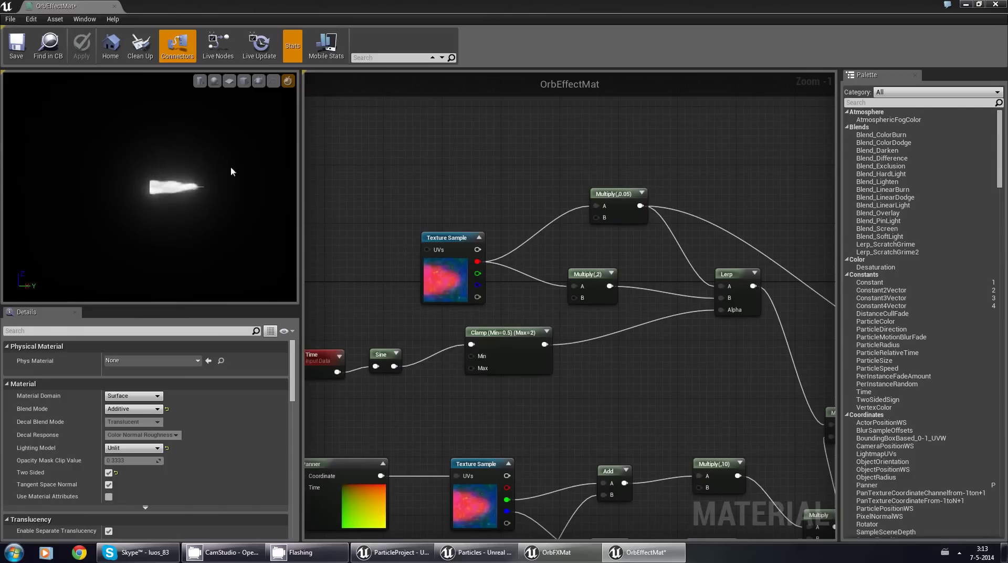
pyautogui.click(229, 81)
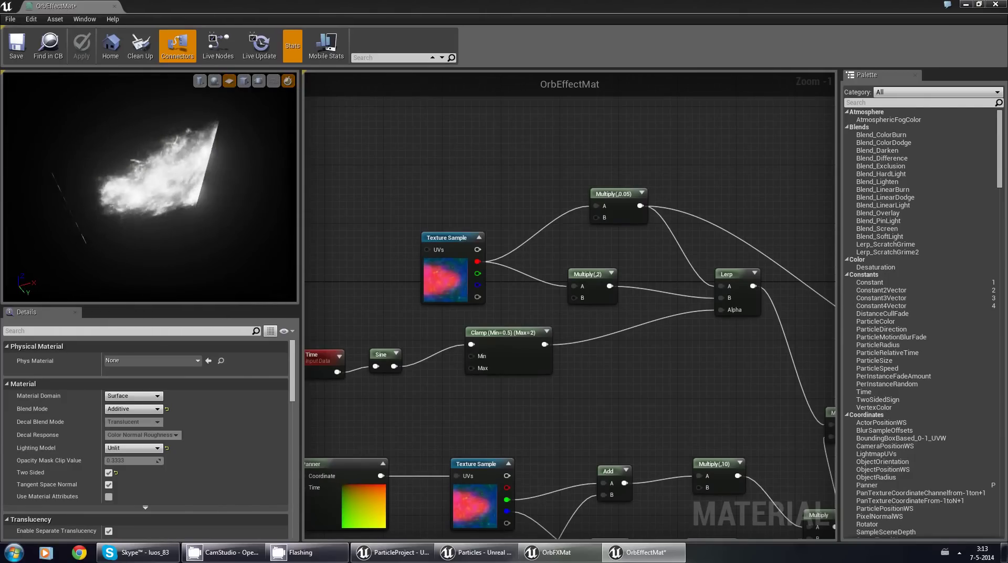
pyautogui.moveTo(149, 186); pyautogui.dragTo(231, 187)
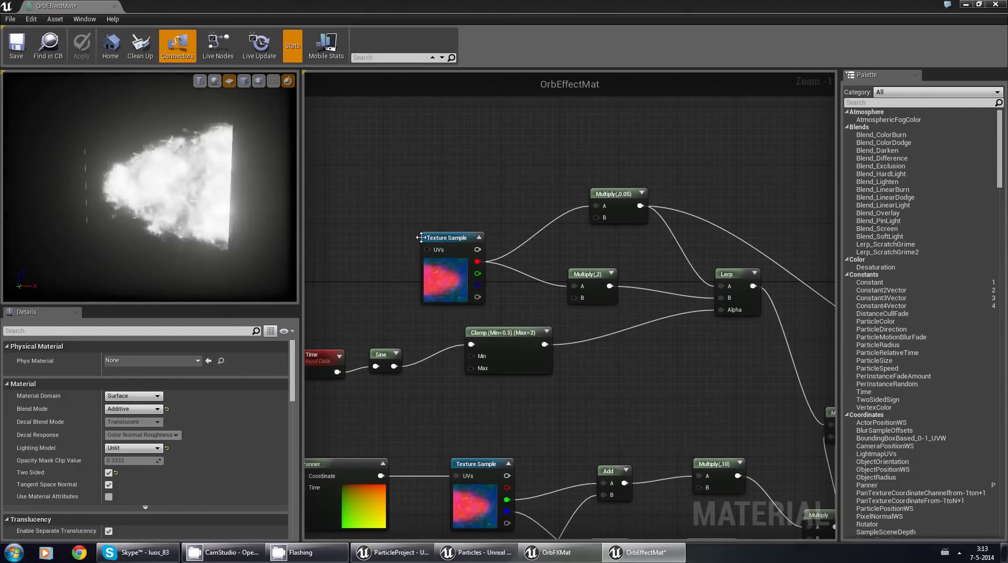
# Step: Replace the upper Texture Sample with a Constant of 0.75 feeding the A inputs of the times-0.05 and times-2 Multiply nodes
pyautogui.moveTo(451, 235); pyautogui.dragTo(444, 213)
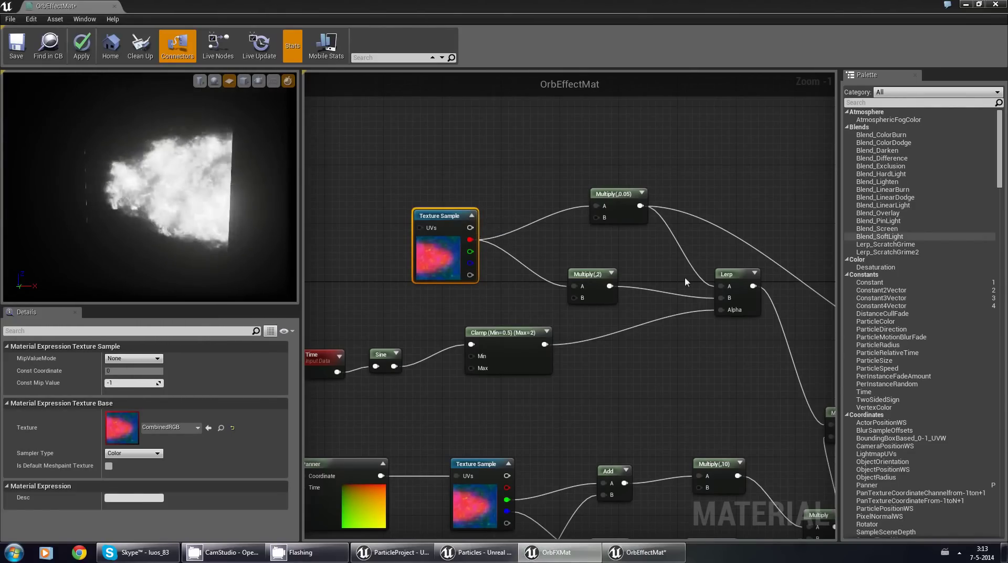
pyautogui.press('Delete')
pyautogui.click(444, 208)
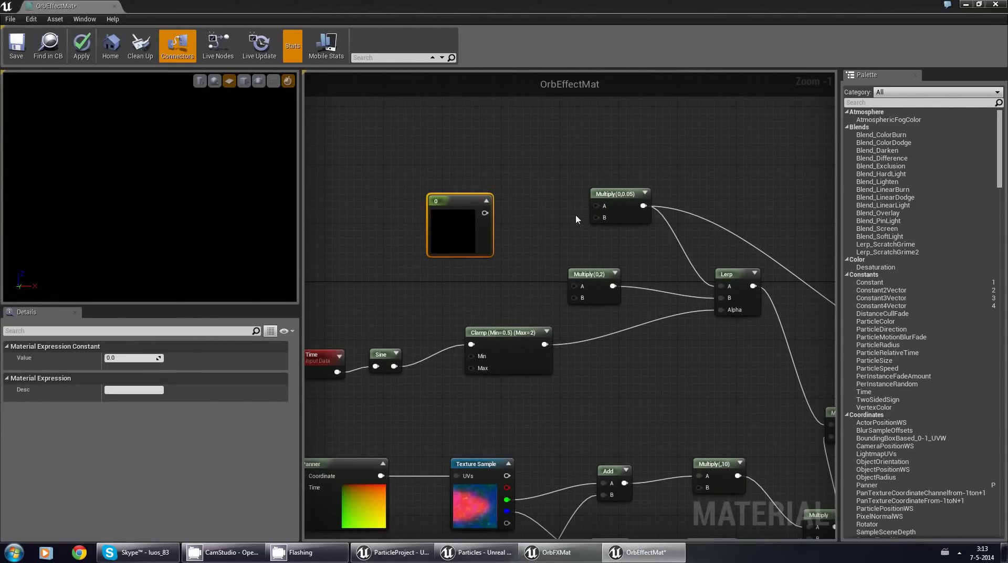
pyautogui.moveTo(482, 213); pyautogui.dragTo(597, 209)
pyautogui.moveTo(484, 212); pyautogui.dragTo(575, 281)
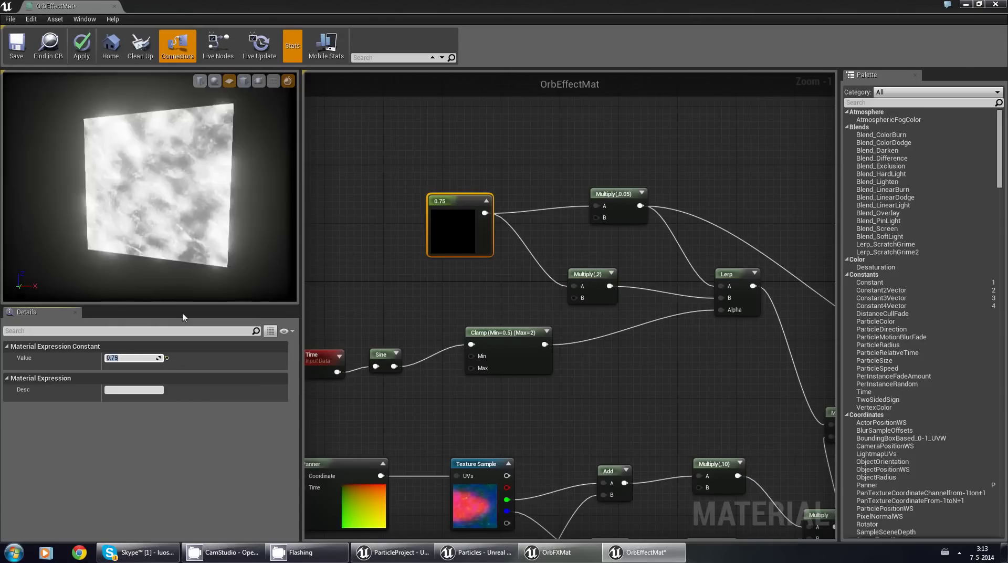
pyautogui.moveTo(162, 227)
pyautogui.mouseDown()
pyautogui.moveTo(117, 228)
pyautogui.moveTo(164, 265)
pyautogui.moveTo(121, 227)
pyautogui.moveTo(152, 257)
pyautogui.moveTo(164, 223)
pyautogui.mouseUp()
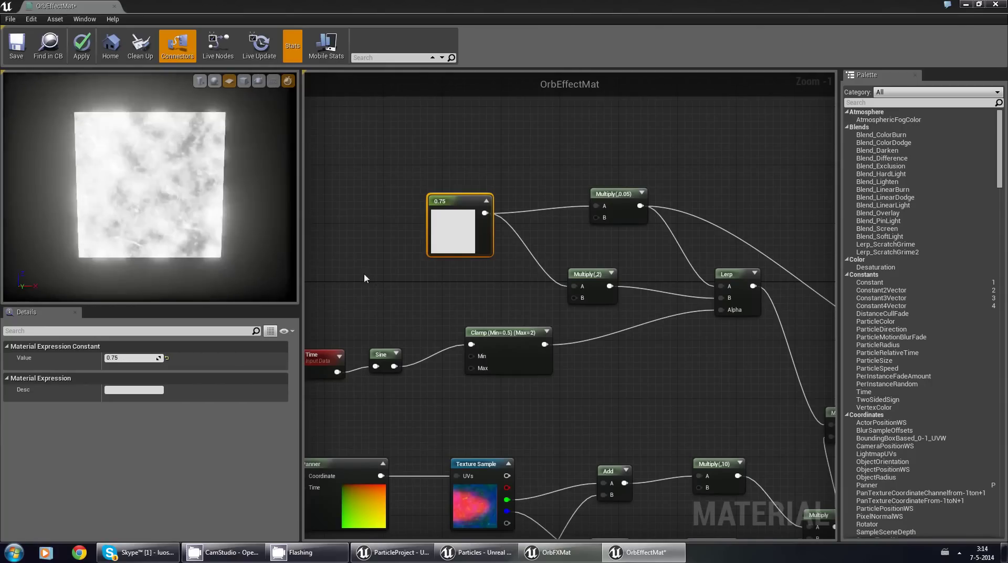
# Step: Set the OrbEffectMat material's Blend Mode to Opaque
pyautogui.click(362, 247)
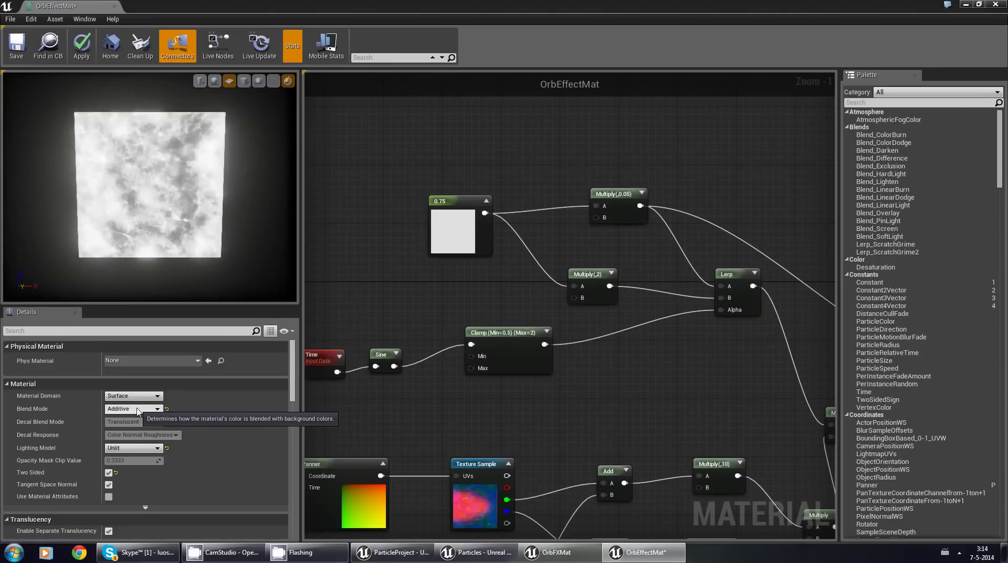
pyautogui.click(138, 410)
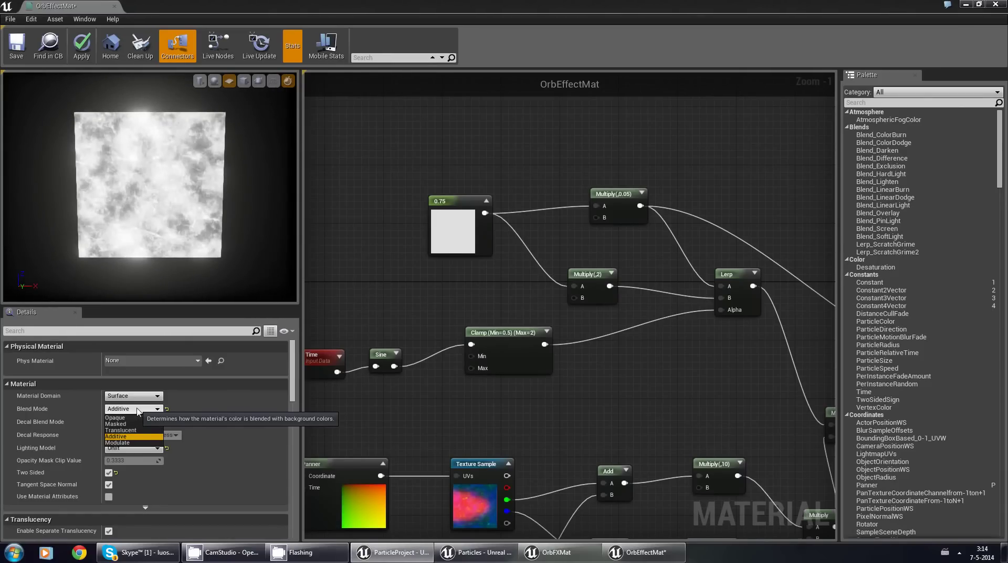
pyautogui.click(136, 418)
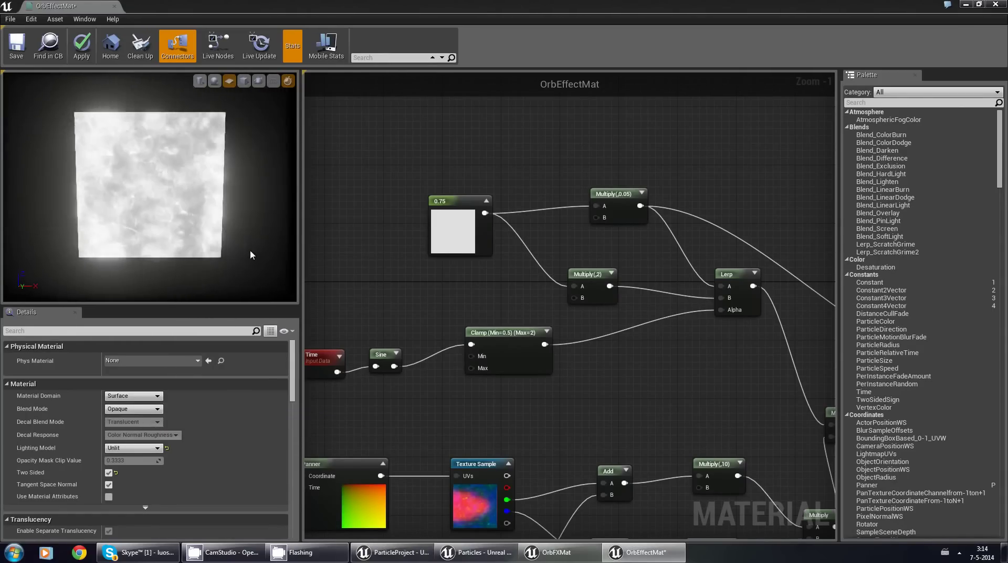
pyautogui.moveTo(149, 187); pyautogui.dragTo(199, 187)
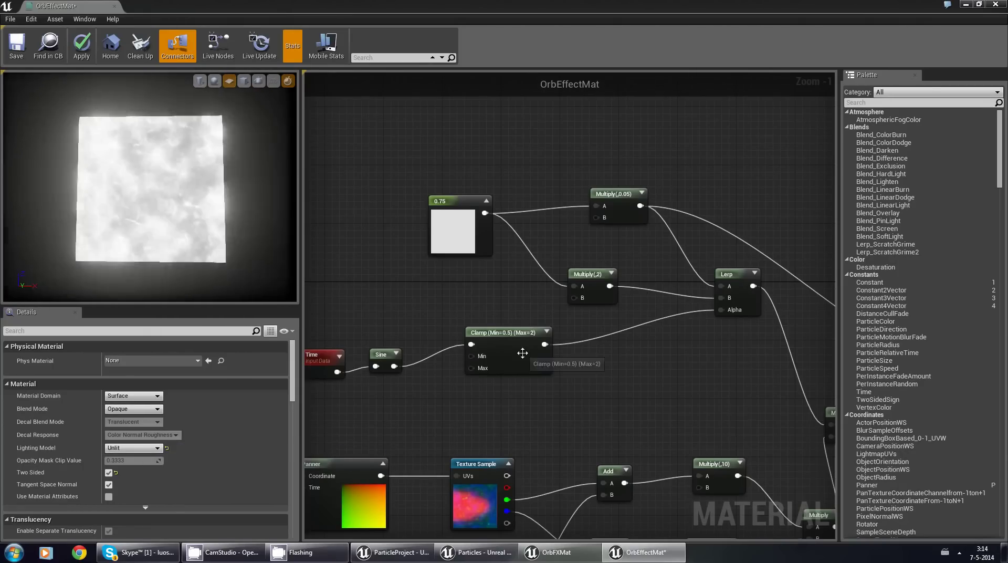
# Step: Review the node graph through to the Particle Color section and preview the material on a sphere
pyautogui.moveTo(686, 397); pyautogui.dragTo(579, 363, button='right')
pyautogui.scroll(-5, 579, 358)
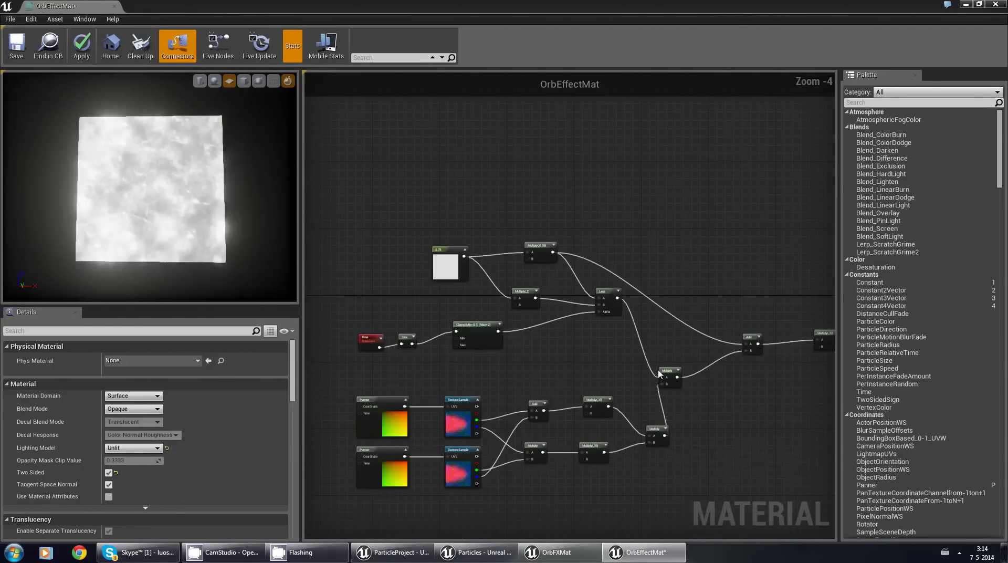
pyautogui.scroll(2, 613, 351)
pyautogui.moveTo(728, 332); pyautogui.dragTo(588, 330, button='right')
pyautogui.scroll(2, 584, 332)
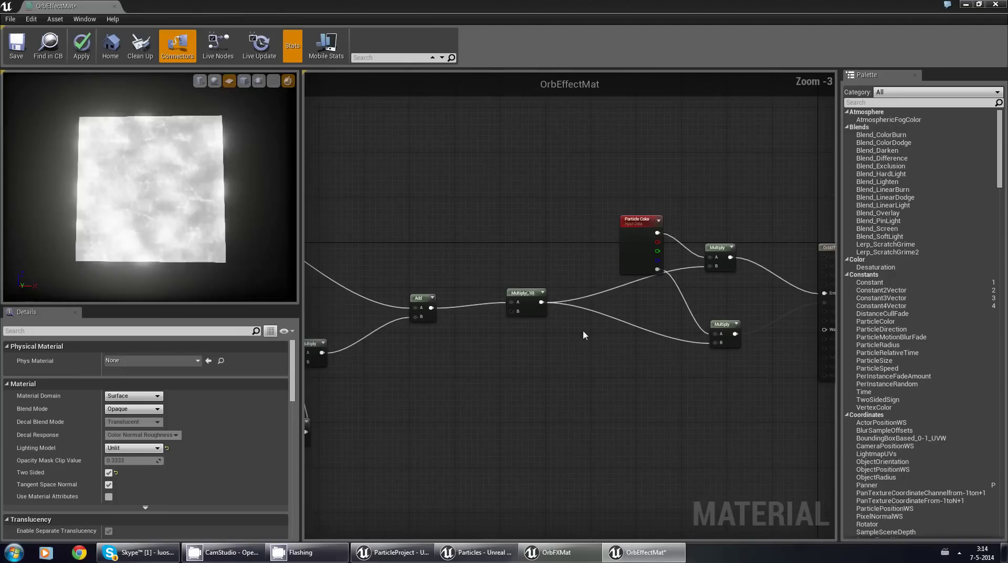
pyautogui.moveTo(472, 332); pyautogui.dragTo(562, 361, button='right')
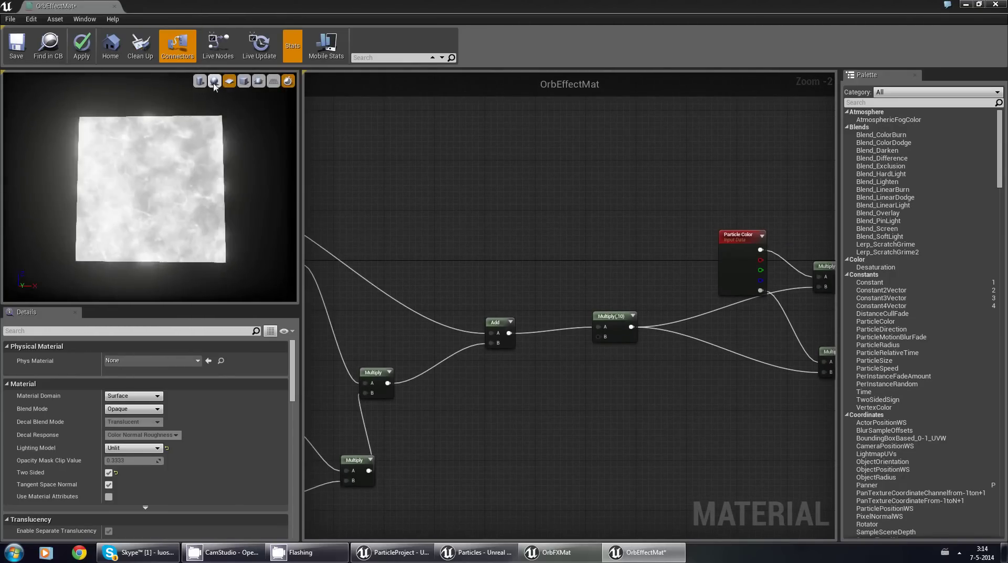
pyautogui.click(214, 81)
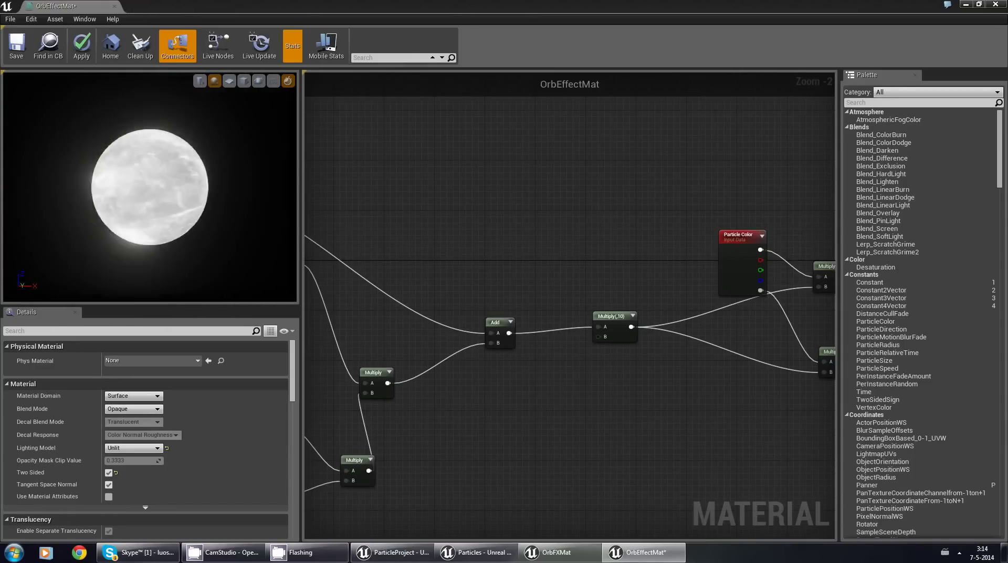
# Step: Add a Fresnel node with a Constant connected to its ExponentIn, and open the Constant's value for editing
pyautogui.click(870, 103)
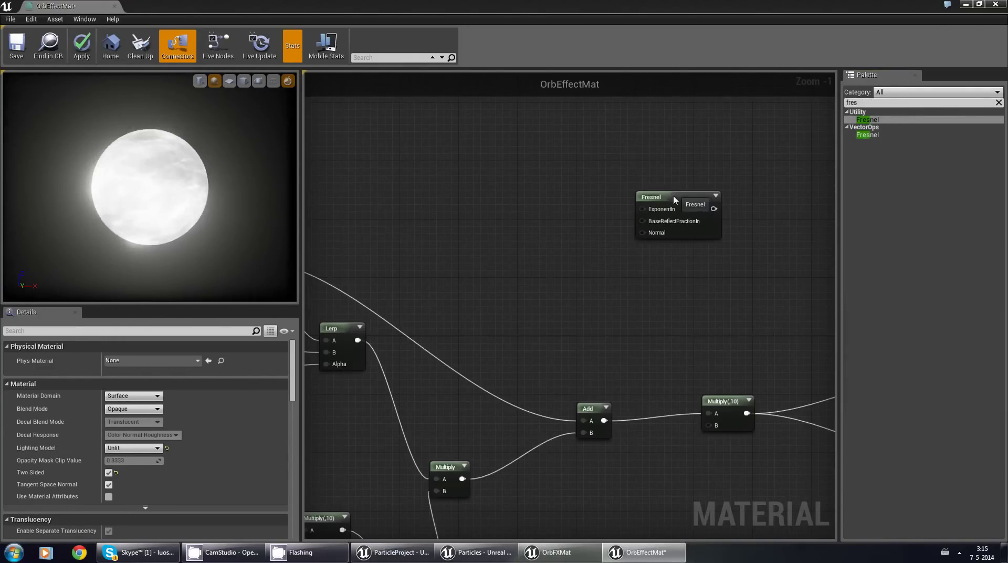
pyautogui.moveTo(674, 196); pyautogui.dragTo(568, 252)
pyautogui.click(491, 203)
pyautogui.click(596, 240)
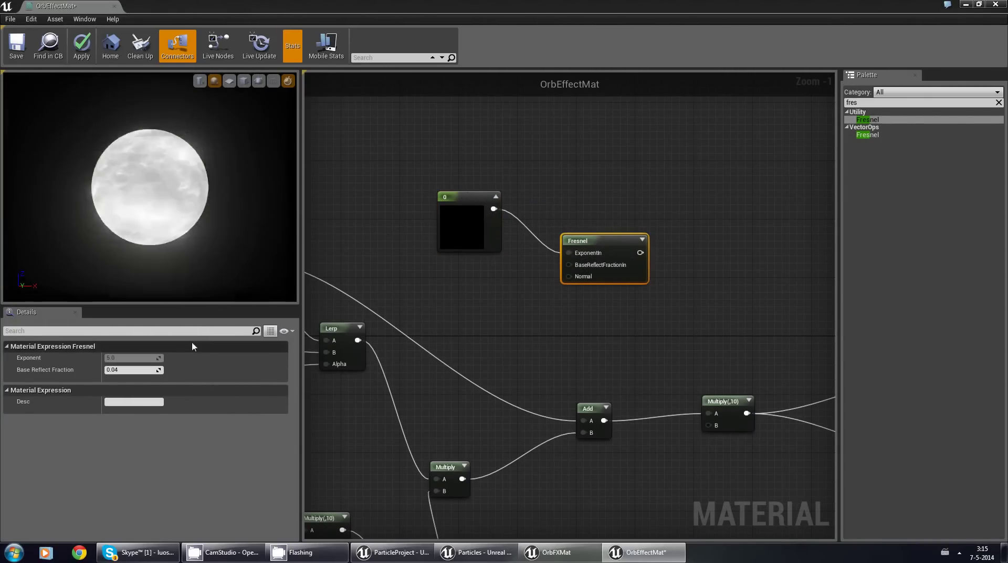
pyautogui.click(457, 197)
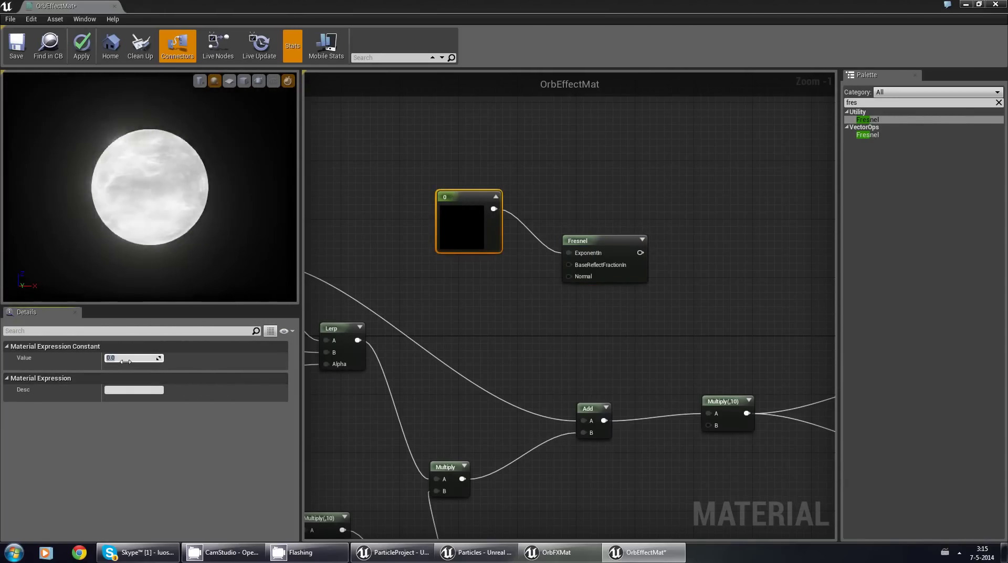